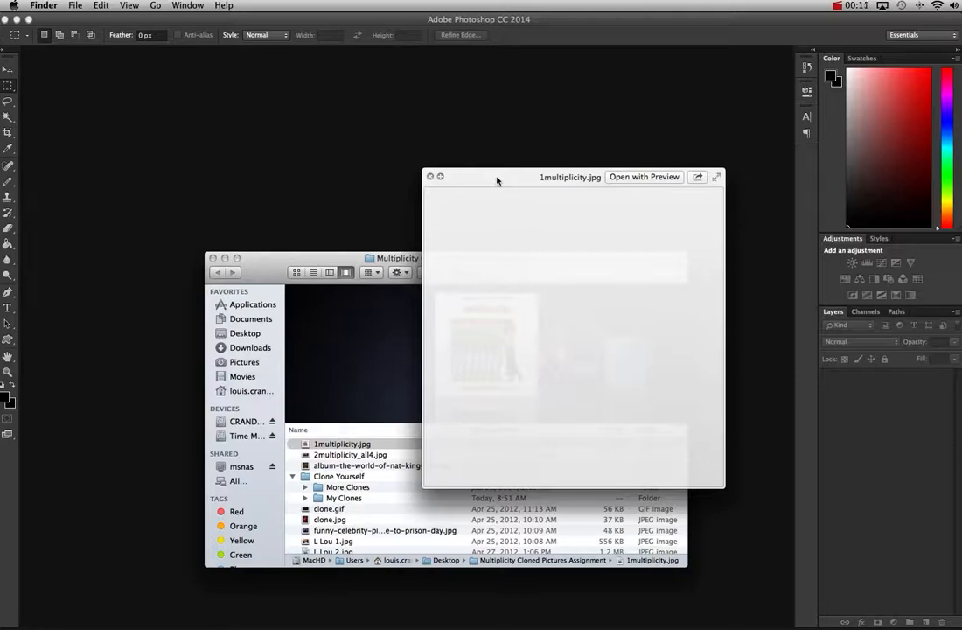
- Preview 1multiplicity.jpg at an enlarged size to examine its cloned-people effect, and close the preview
{"action": "left_click_drag", "start_coordinate": [481, 179], "coordinate": [267, 134]}
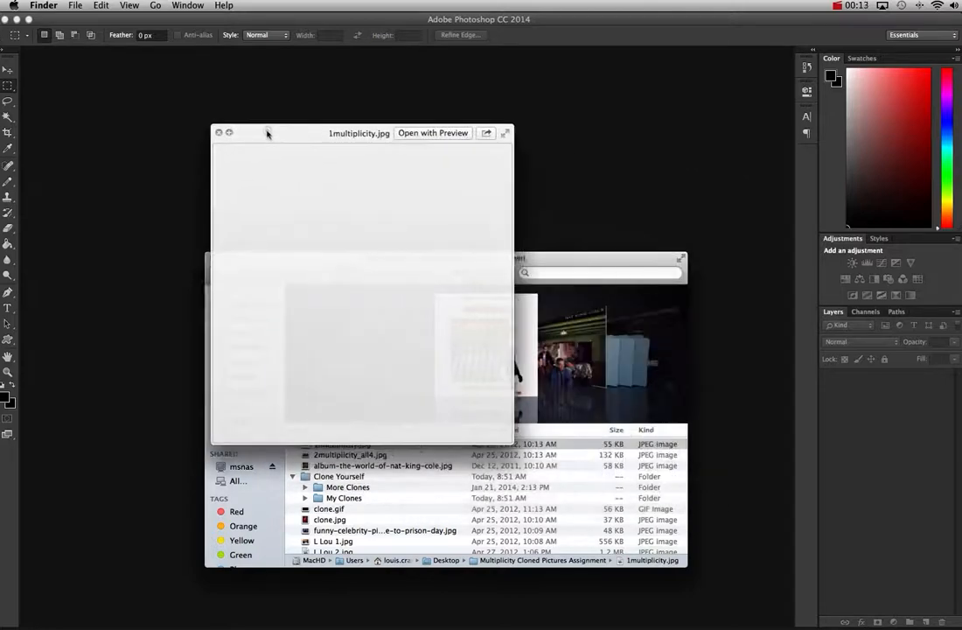
{"action": "key", "text": "space"}
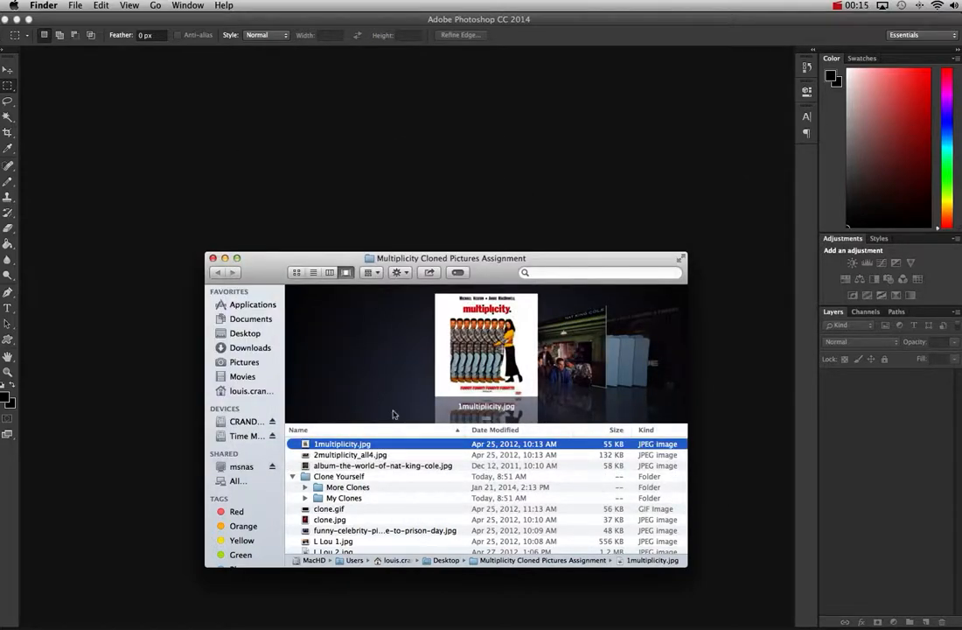
{"action": "key", "text": "space"}
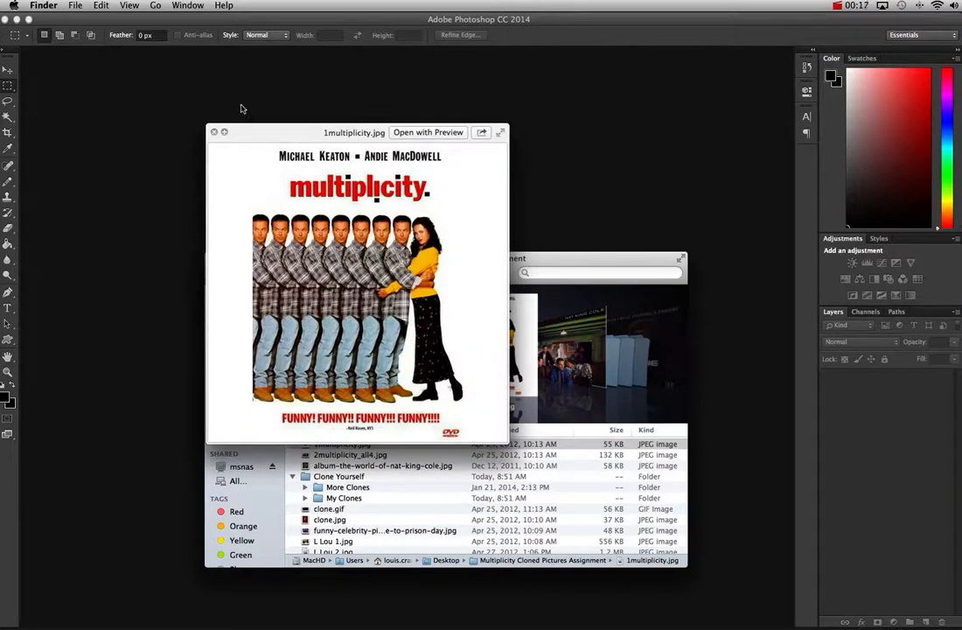
{"action": "left_click_drag", "start_coordinate": [245, 132], "coordinate": [187, 84]}
{"action": "left_click_drag", "start_coordinate": [446, 401], "coordinate": [703, 485]}
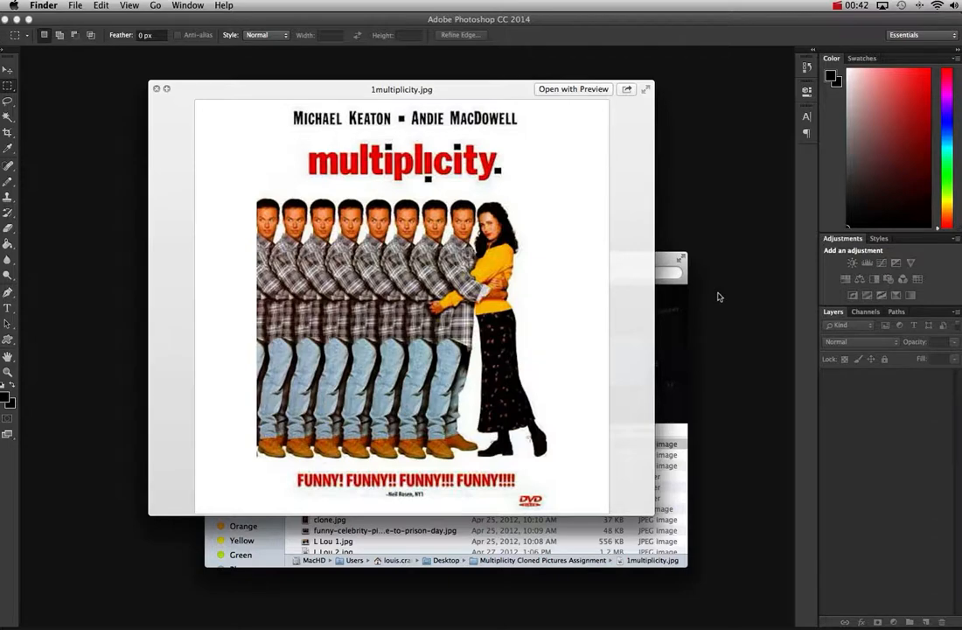
{"action": "key", "text": "space"}
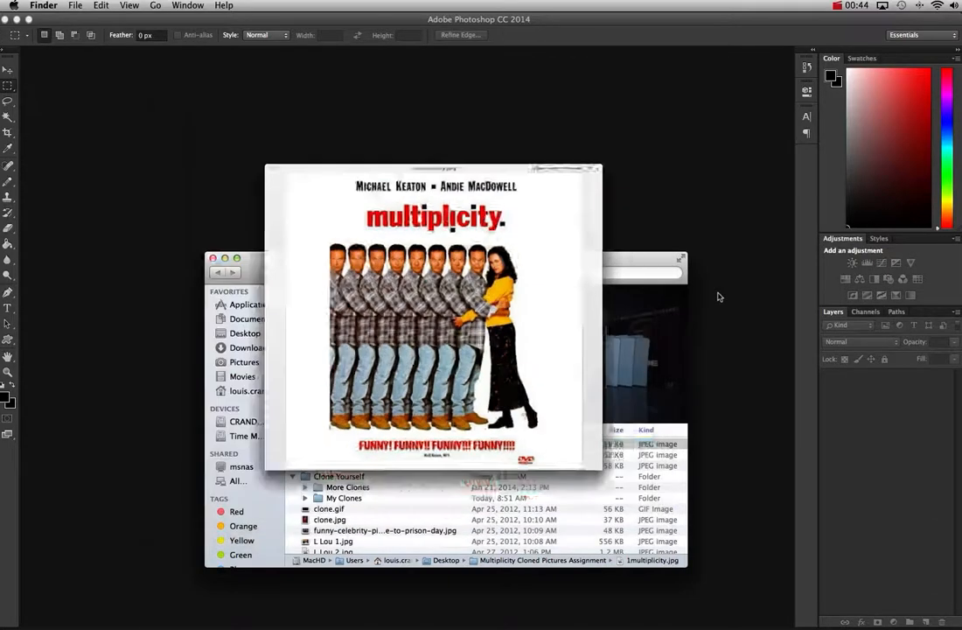
- Preview multiplicity8-st-psoriasis1-640-text.jpg from the assignment folder and enlarge the preview to examine the clones
{"action": "scroll", "coordinate": [339, 512], "scroll_direction": "down", "scroll_amount": 1}
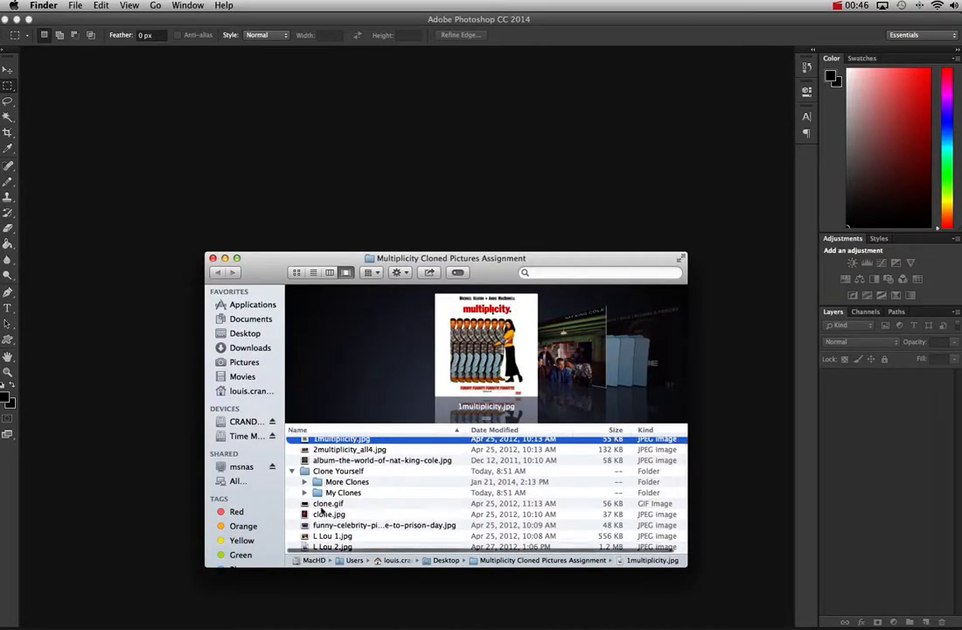
{"action": "scroll", "coordinate": [337, 512], "scroll_direction": "down", "scroll_amount": 3}
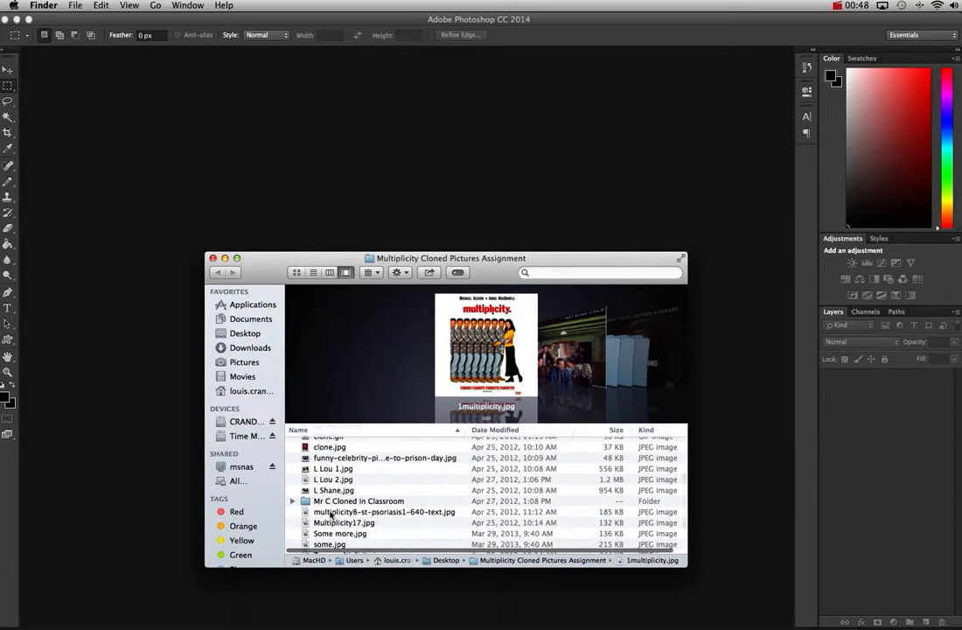
{"action": "left_click", "coordinate": [331, 513]}
{"action": "key", "text": "space"}
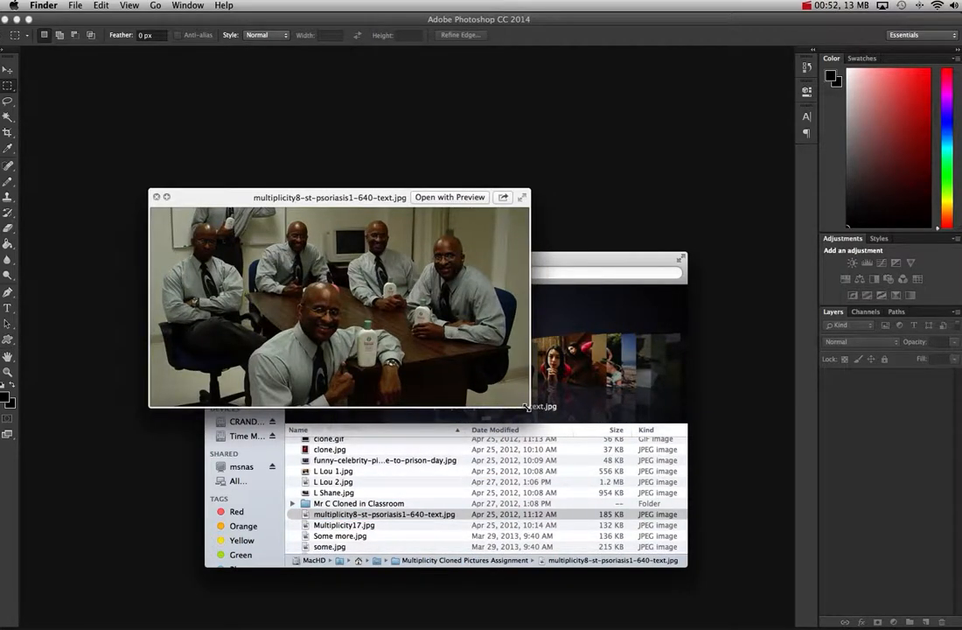
{"action": "left_click_drag", "start_coordinate": [526, 406], "coordinate": [721, 523]}
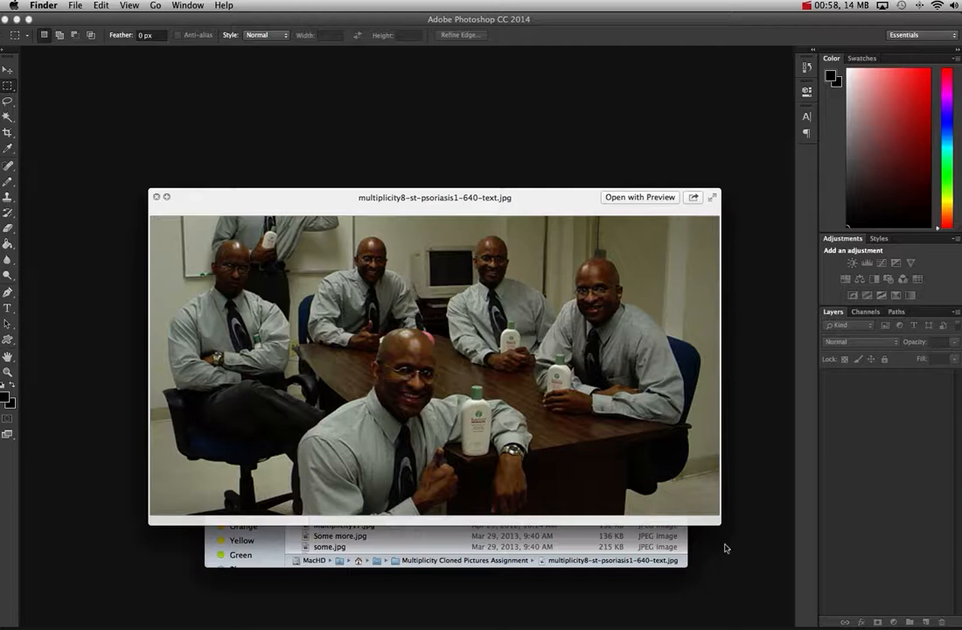
- Browse the example clone pictures from Multiplicity17.jpg through x3.jpg in the preview, and close it after the last one
{"action": "key", "text": "Down"}
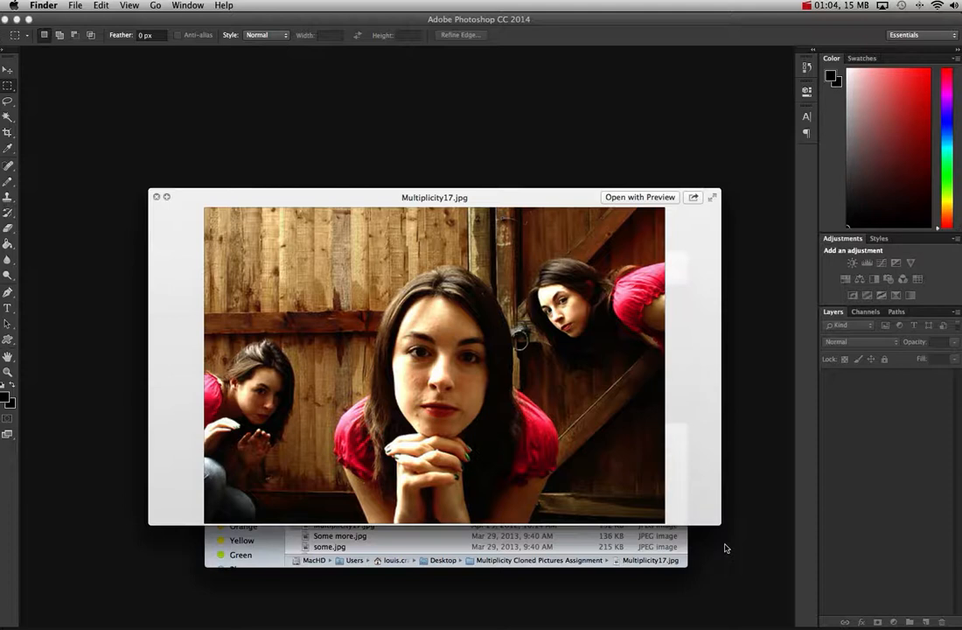
{"action": "key", "text": "Down"}
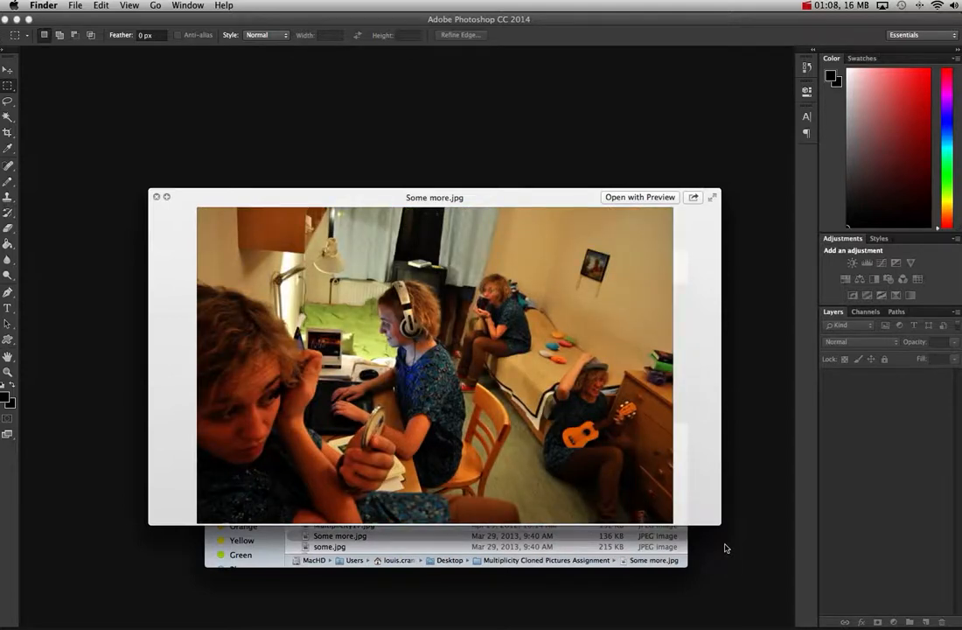
{"action": "key", "text": "Down"}
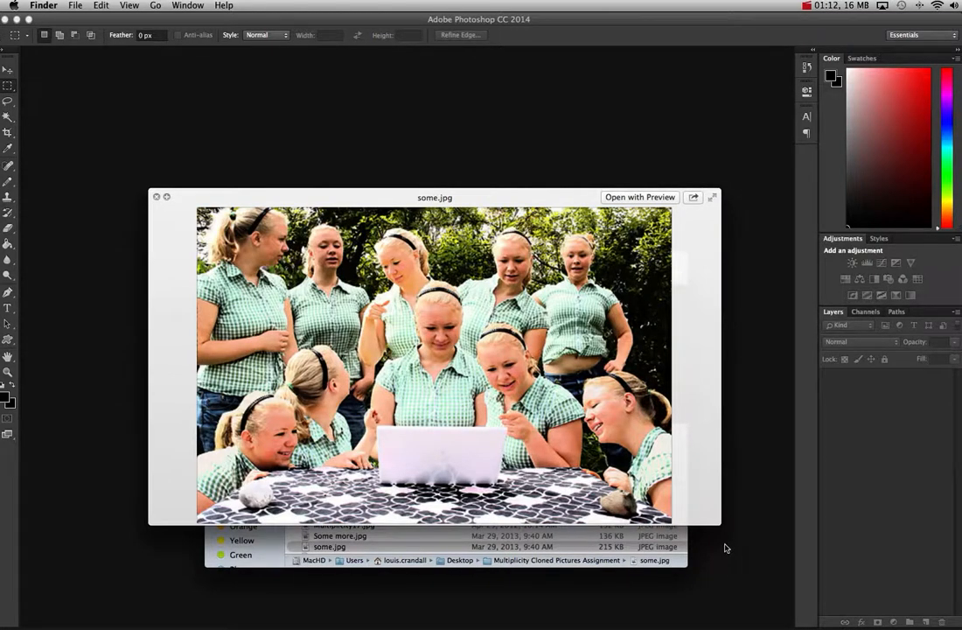
{"action": "key", "text": "Down"}
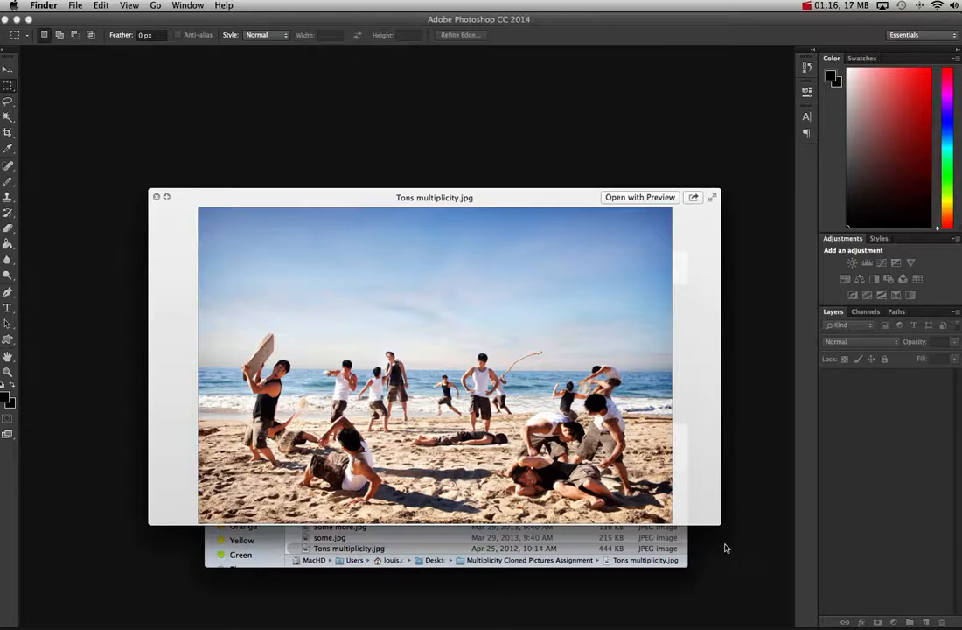
{"action": "key", "text": "Down"}
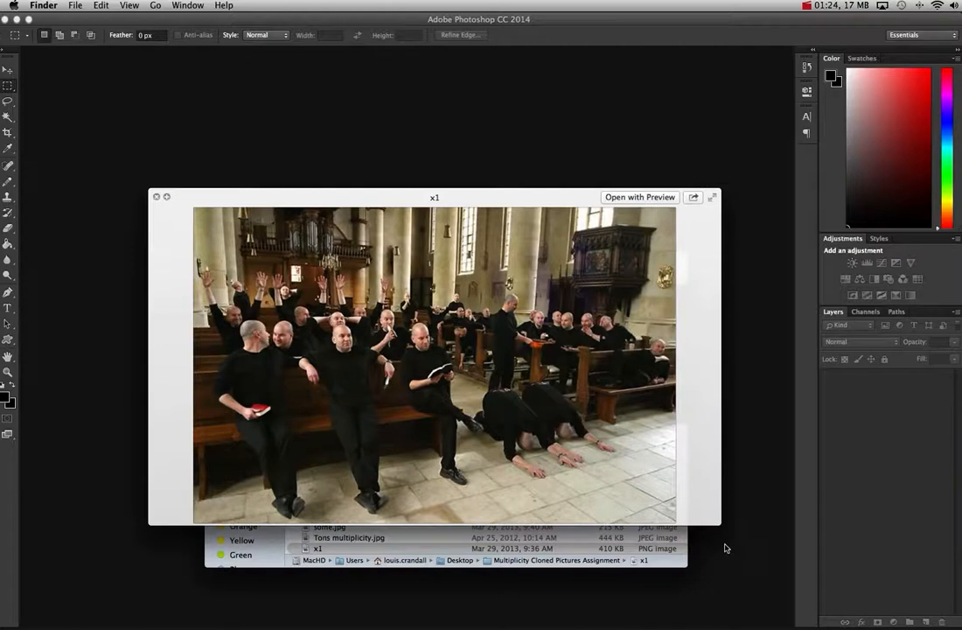
{"action": "key", "text": "Down"}
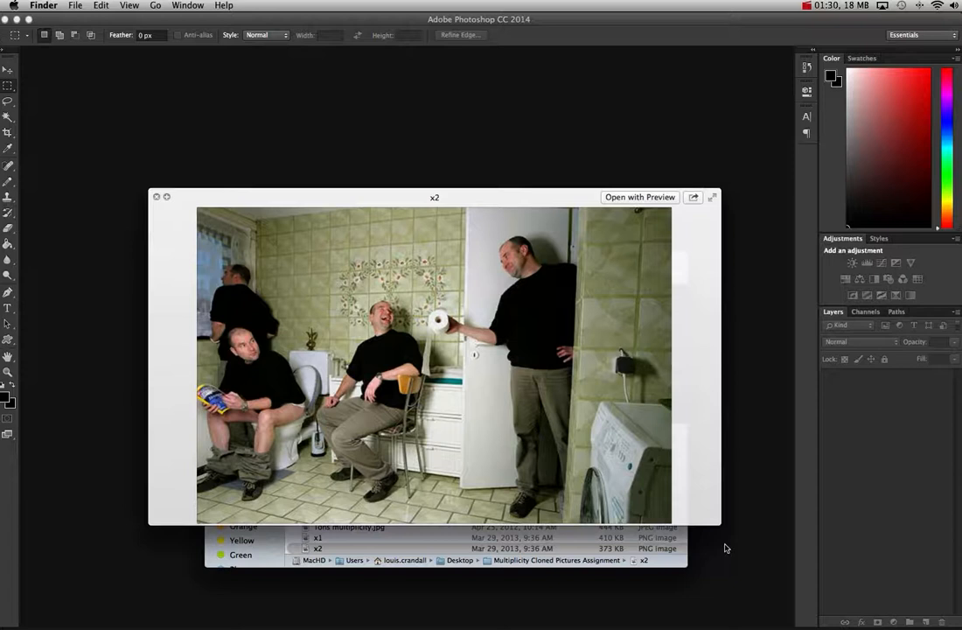
{"action": "key", "text": "Down"}
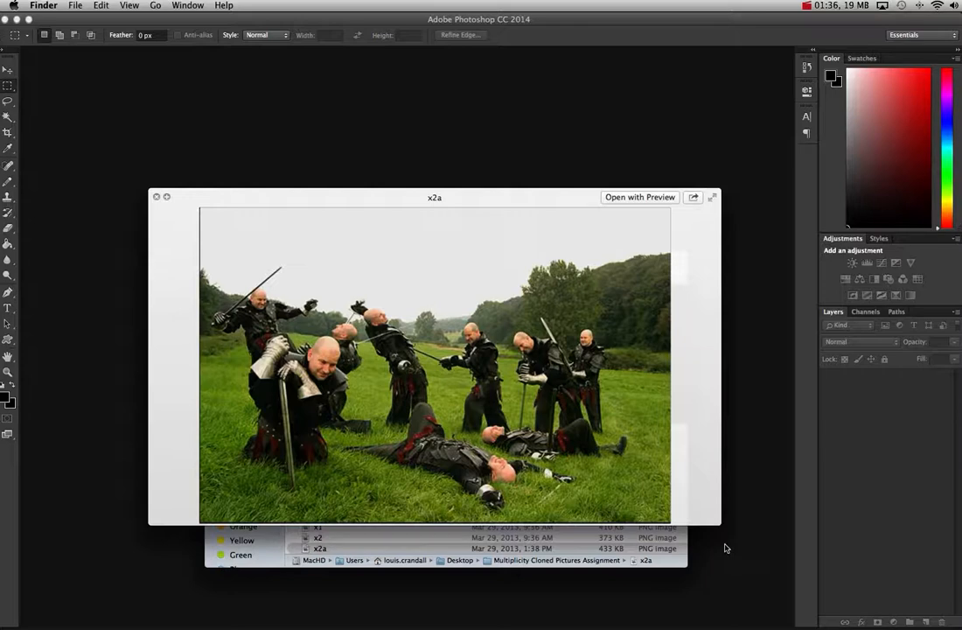
{"action": "key", "text": "Down"}
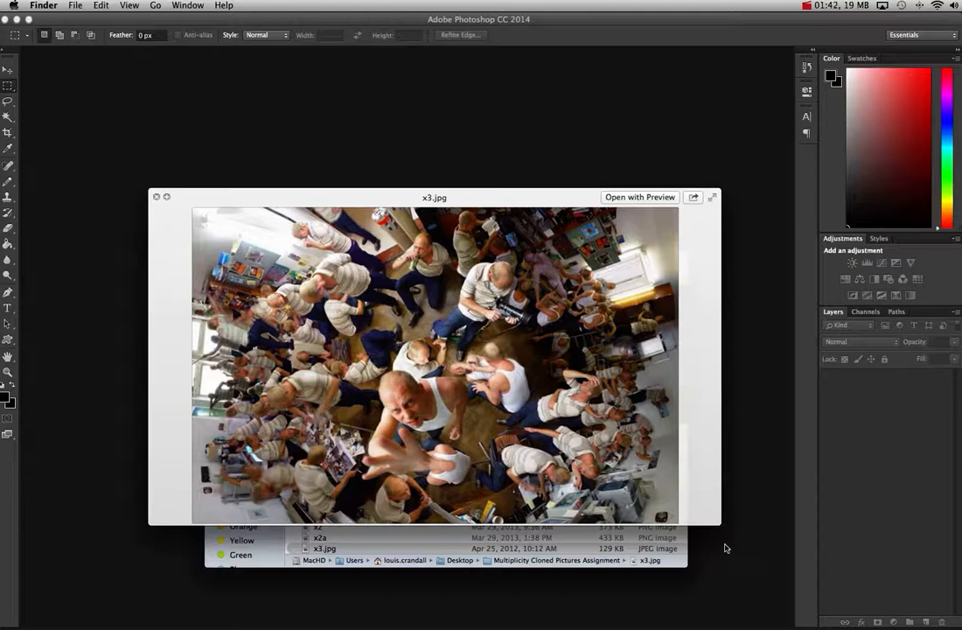
{"action": "key", "text": "space"}
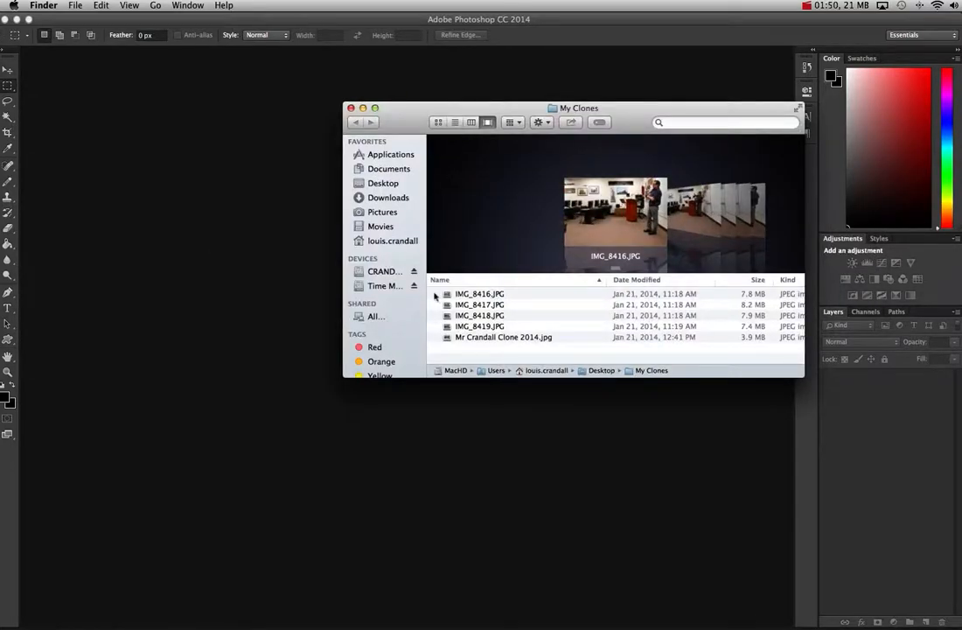
- Open IMG_8416.JPG through IMG_8419.JPG from the My Clones folder in Photoshop and move the IMG_8416.JPG window clear of the others
{"action": "left_click_drag", "start_coordinate": [436, 295], "coordinate": [387, 618]}
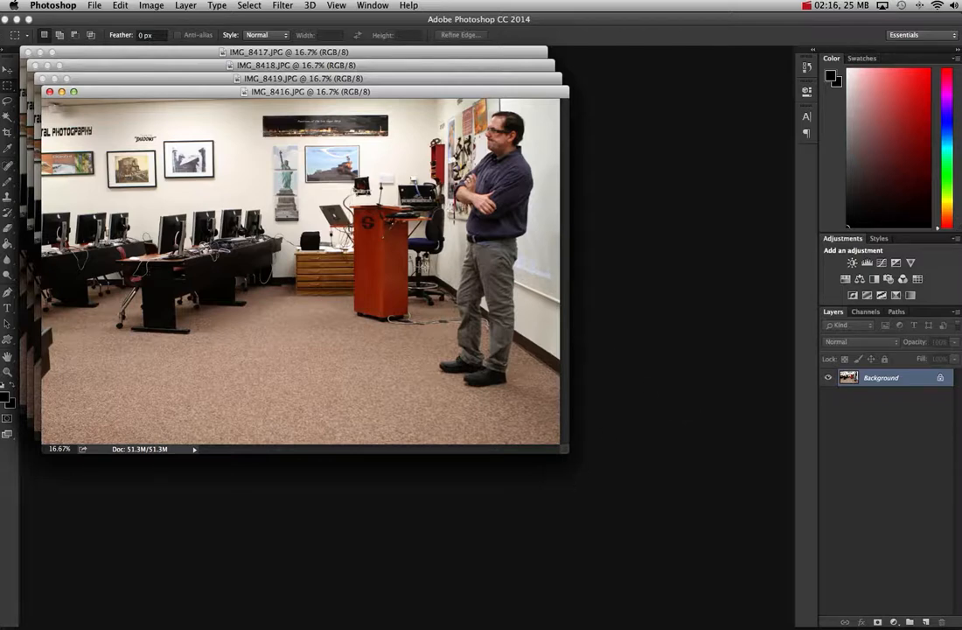
{"action": "left_click_drag", "start_coordinate": [145, 92], "coordinate": [294, 167]}
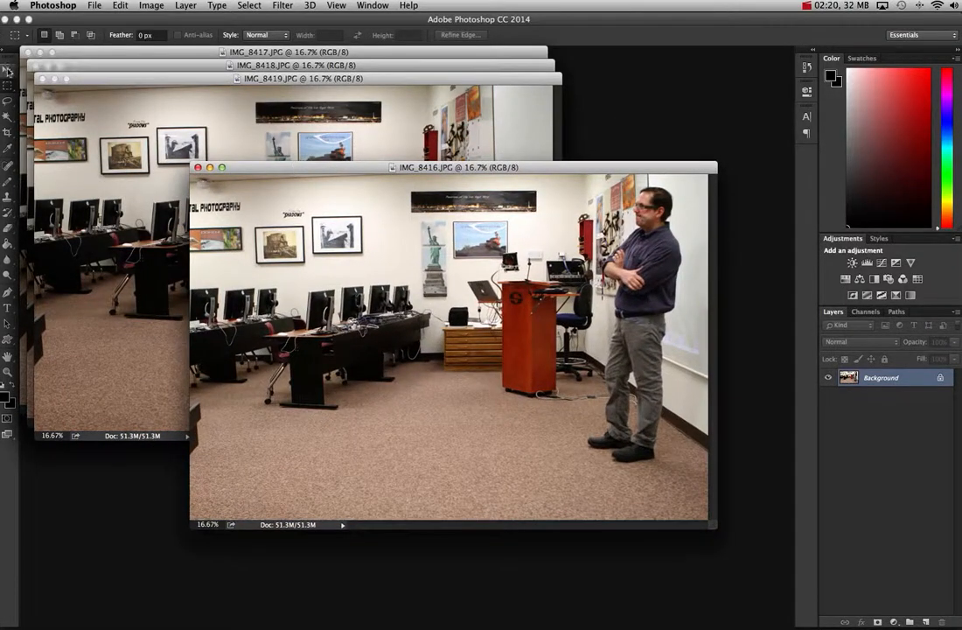
- Copy the IMG_8419.JPG photo into IMG_8416.JPG with the Move tool, aligned to the full canvas, and close IMG_8419.JPG
{"action": "left_click", "coordinate": [8, 67]}
{"action": "left_click", "coordinate": [80, 119]}
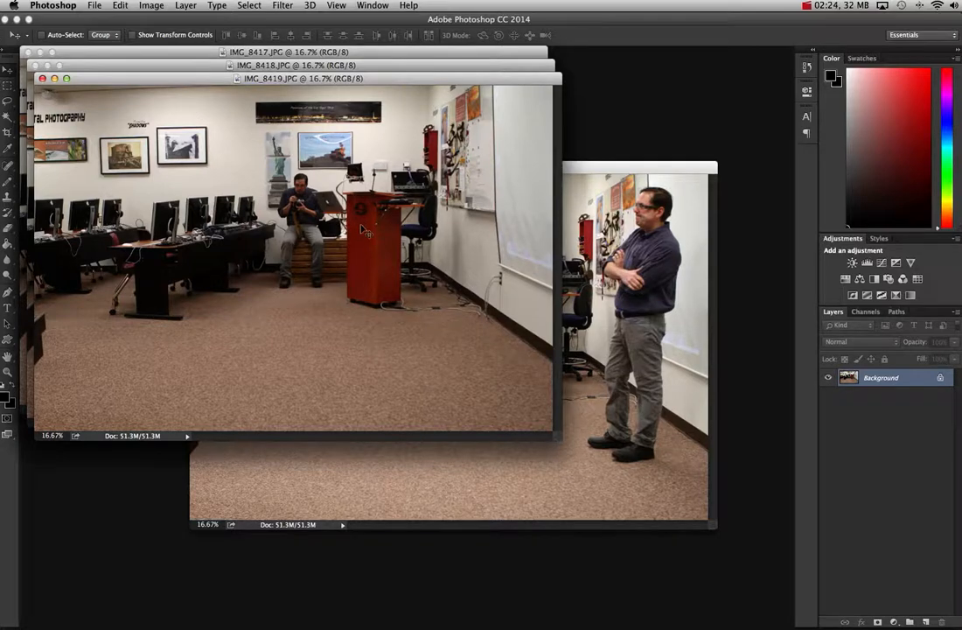
{"action": "left_click_drag", "start_coordinate": [297, 201], "coordinate": [570, 279]}
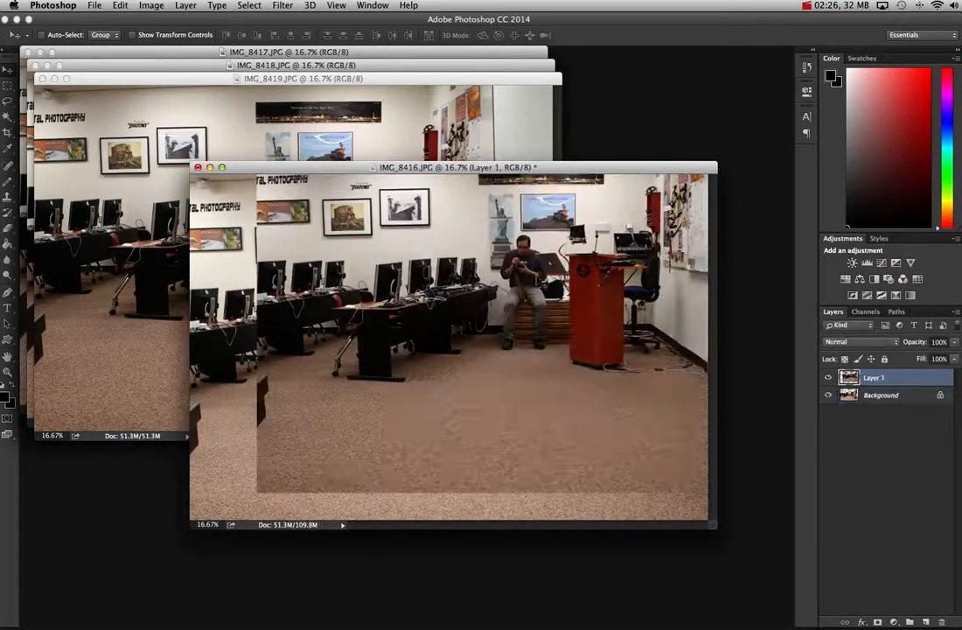
{"action": "left_click_drag", "start_coordinate": [351, 190], "coordinate": [282, 215]}
{"action": "left_click", "coordinate": [172, 87]}
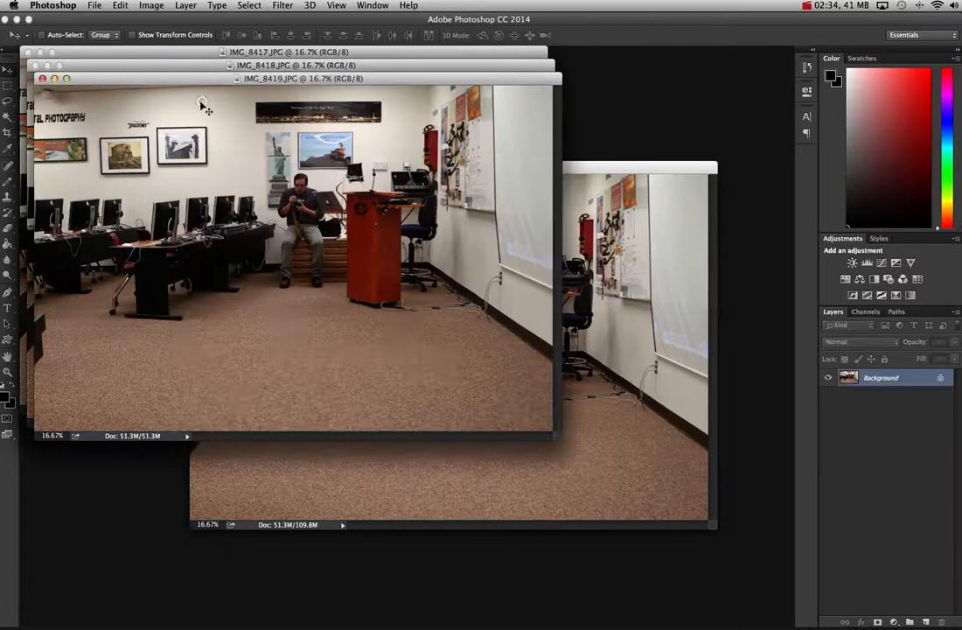
{"action": "left_click", "coordinate": [43, 79]}
- Copy the IMG_8418.JPG photo into IMG_8416.JPG as a layer aligned to the canvas, and close IMG_8418.JPG
{"action": "left_click", "coordinate": [167, 97]}
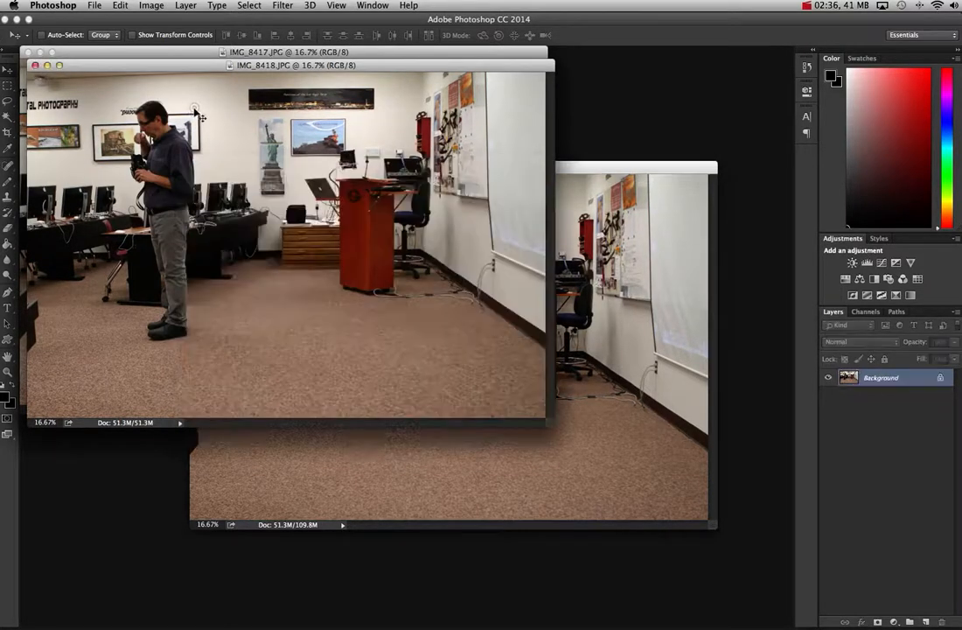
{"action": "left_click_drag", "start_coordinate": [150, 128], "coordinate": [291, 228]}
{"action": "left_click", "coordinate": [80, 113]}
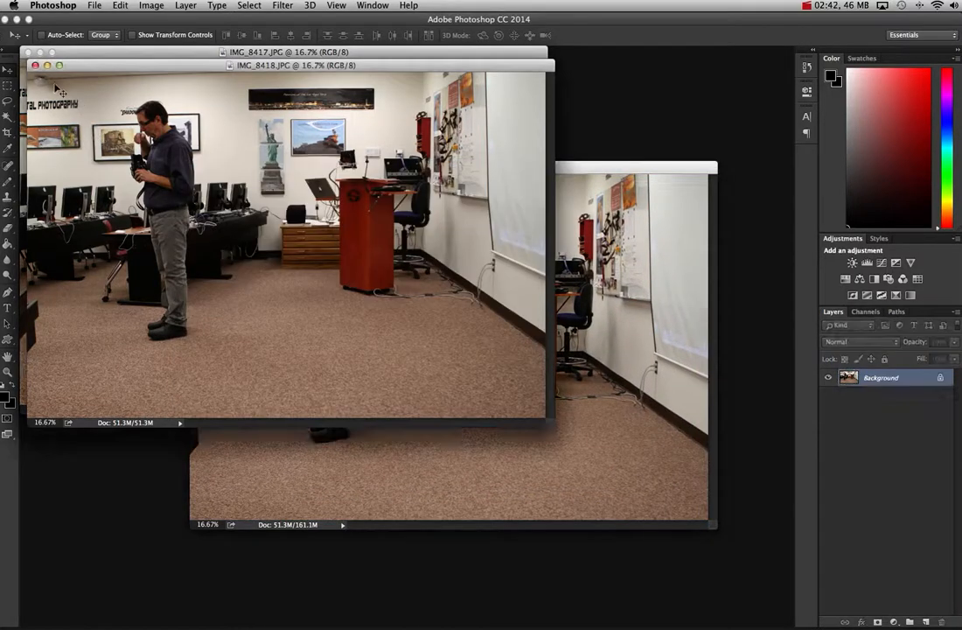
{"action": "left_click", "coordinate": [32, 61]}
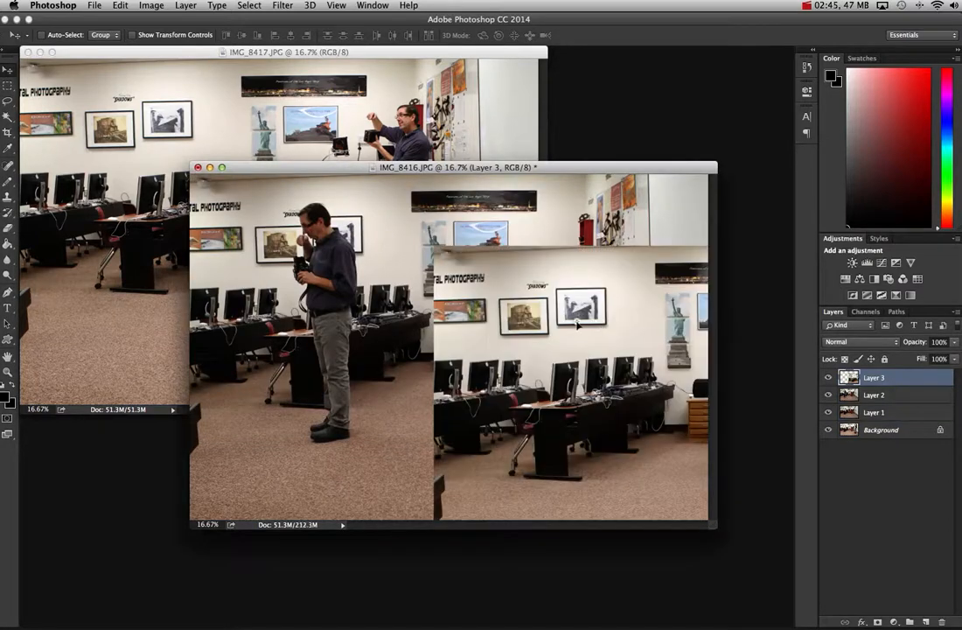
- Align the layer copied from IMG_8417.JPG to the full canvas of IMG_8416.JPG and close IMG_8417.JPG
{"action": "left_click_drag", "start_coordinate": [577, 326], "coordinate": [357, 254]}
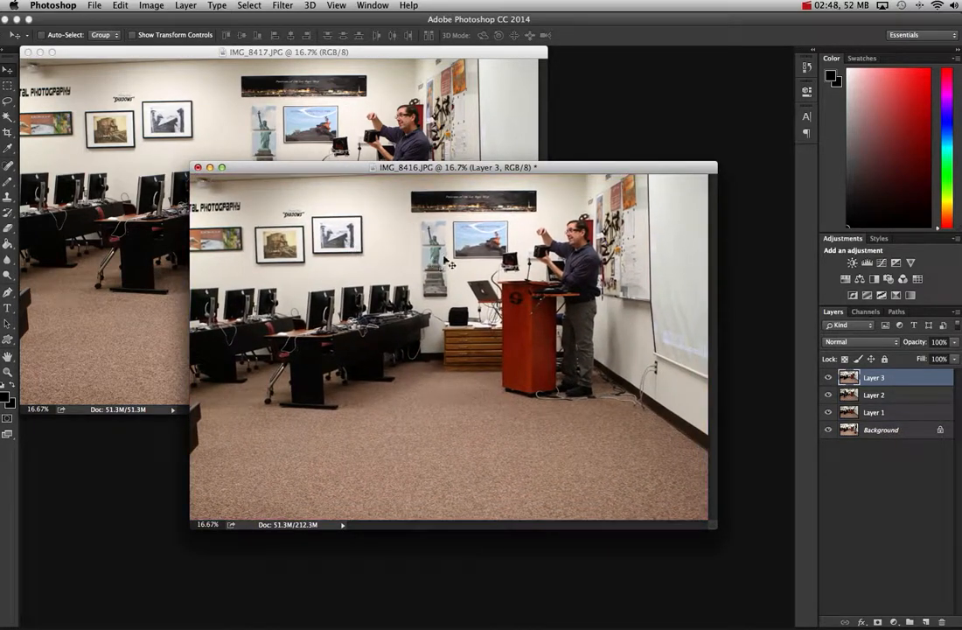
{"action": "left_click", "coordinate": [204, 76]}
{"action": "left_click", "coordinate": [27, 52]}
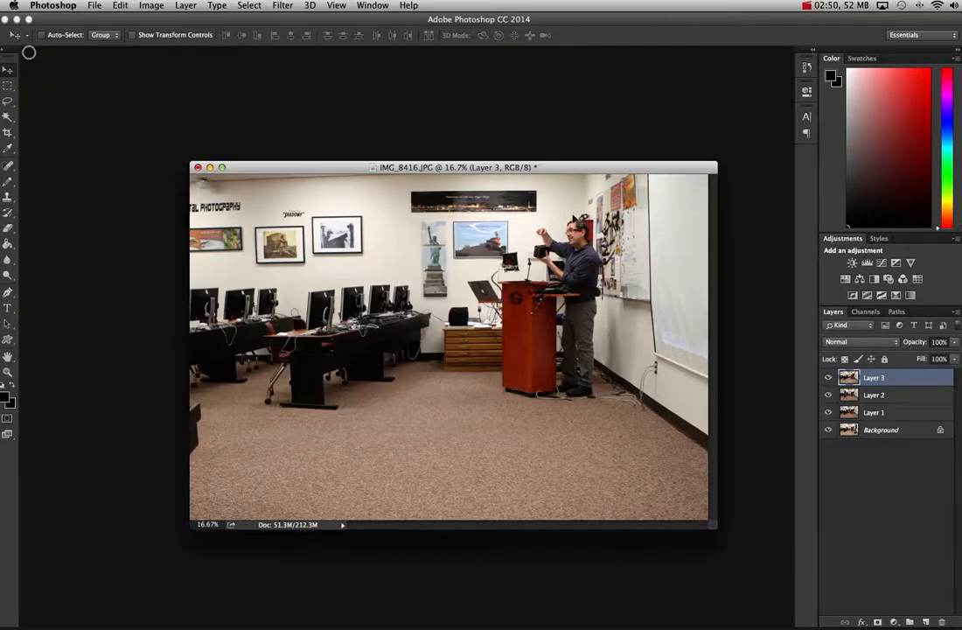
{"action": "left_click_drag", "start_coordinate": [551, 165], "coordinate": [503, 142]}
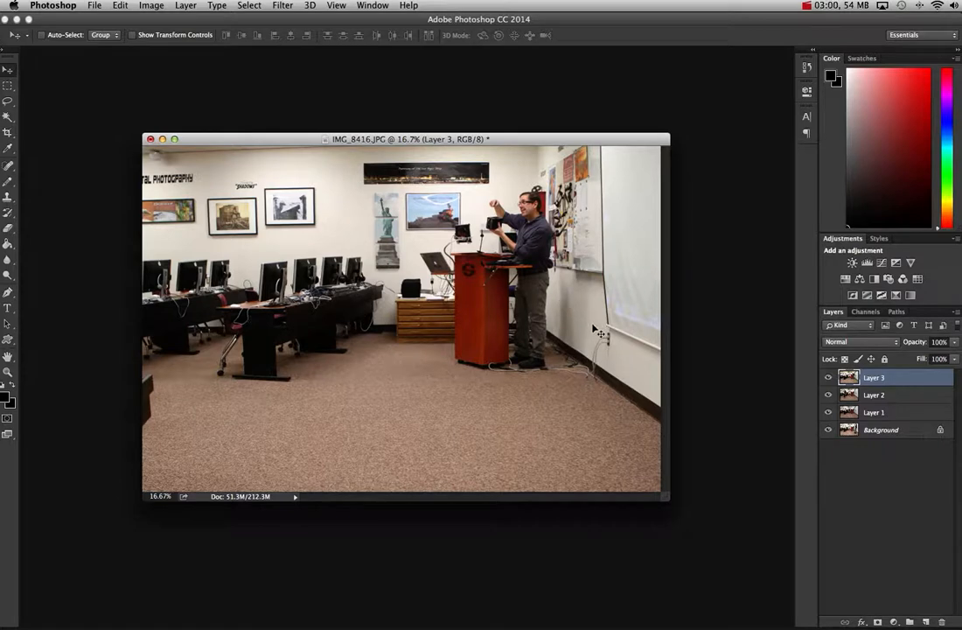
- Hide and show Layer 3, Layer 2 and Layer 1 to examine the man's position in each photo, leaving all layers shown
{"action": "left_click", "coordinate": [828, 378]}
{"action": "left_click", "coordinate": [828, 378]}
{"action": "left_click", "coordinate": [829, 377]}
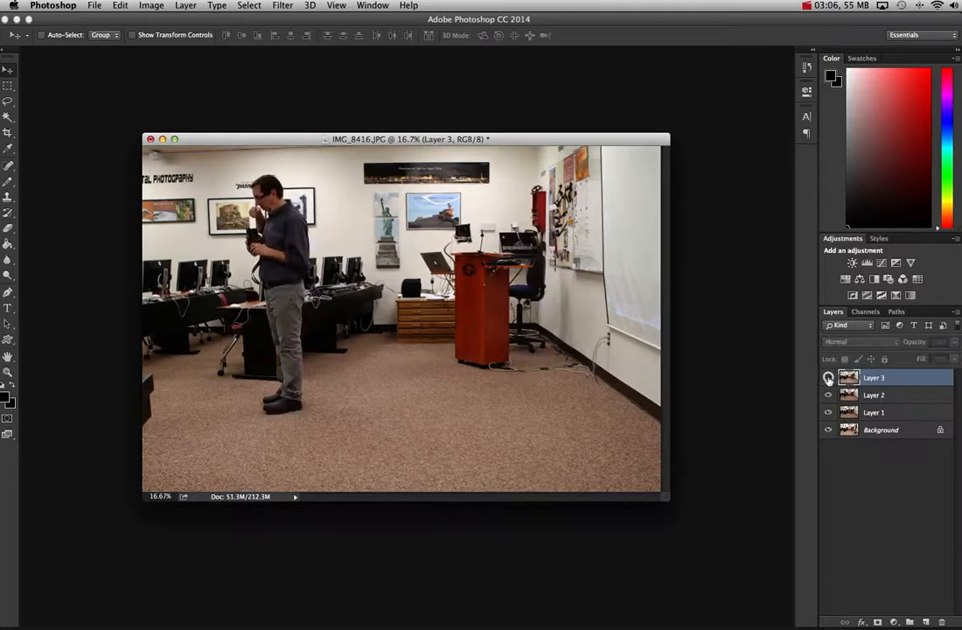
{"action": "left_click", "coordinate": [828, 378]}
{"action": "left_click", "coordinate": [829, 394]}
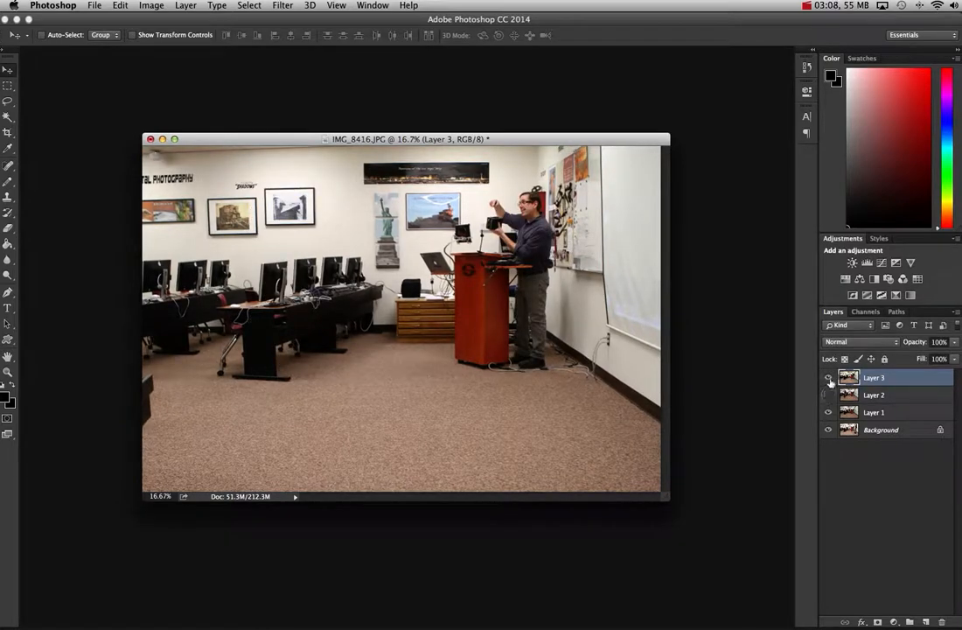
{"action": "left_click", "coordinate": [828, 378]}
{"action": "left_click", "coordinate": [829, 394]}
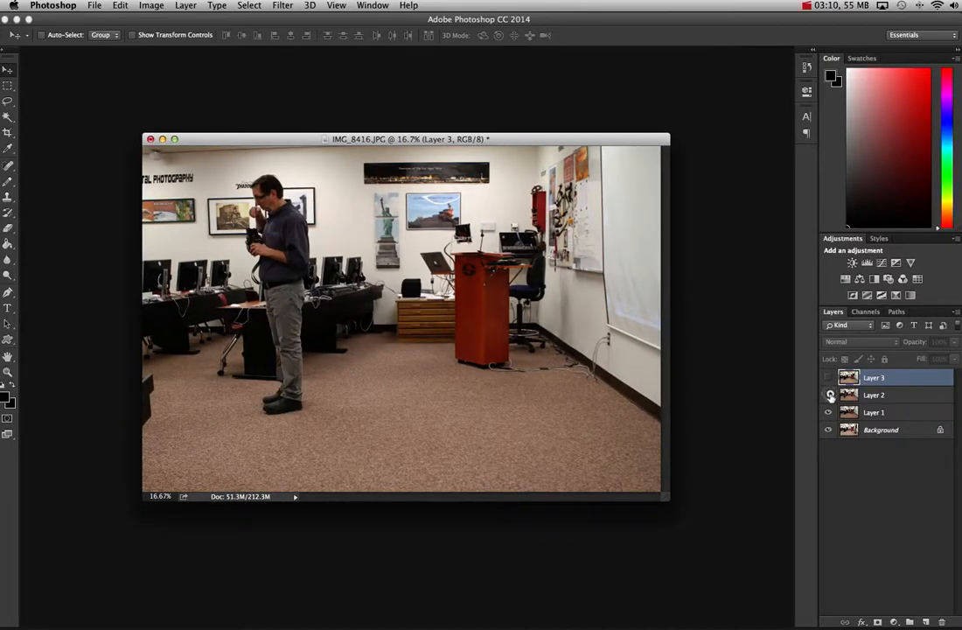
{"action": "left_click", "coordinate": [828, 395]}
{"action": "left_click", "coordinate": [828, 412]}
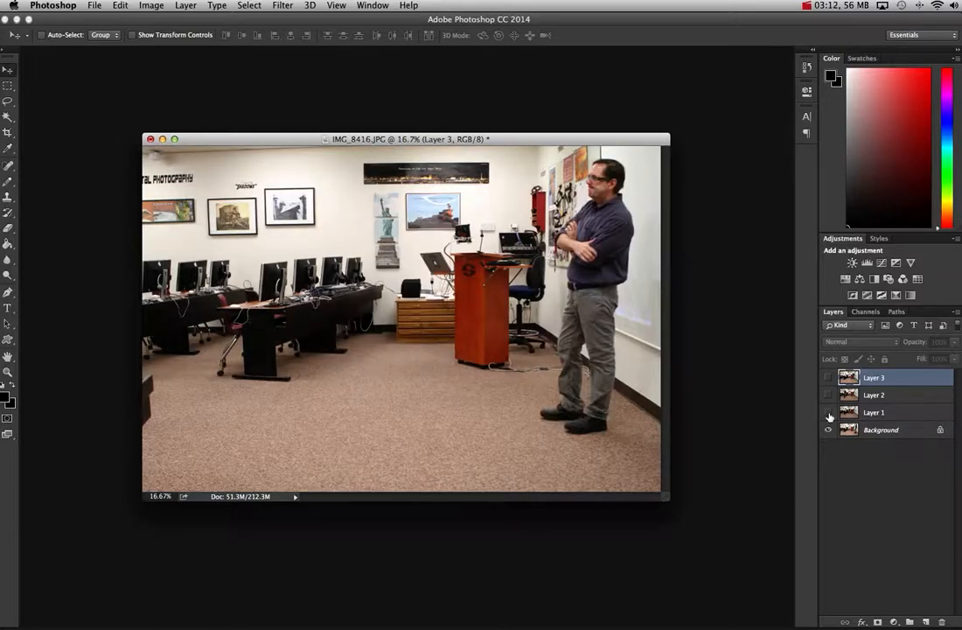
{"action": "left_click", "coordinate": [828, 413]}
{"action": "left_click", "coordinate": [828, 394]}
{"action": "left_click", "coordinate": [828, 378]}
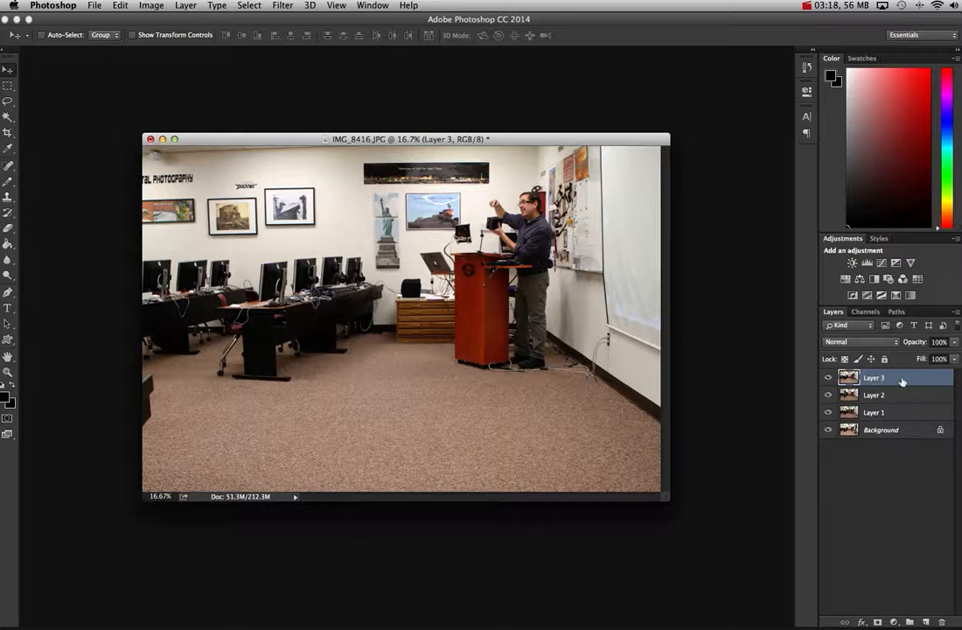
- Outline the man at the podium on Layer 3 with the Lasso tool and delete the selected area
{"action": "left_click", "coordinate": [7, 103]}
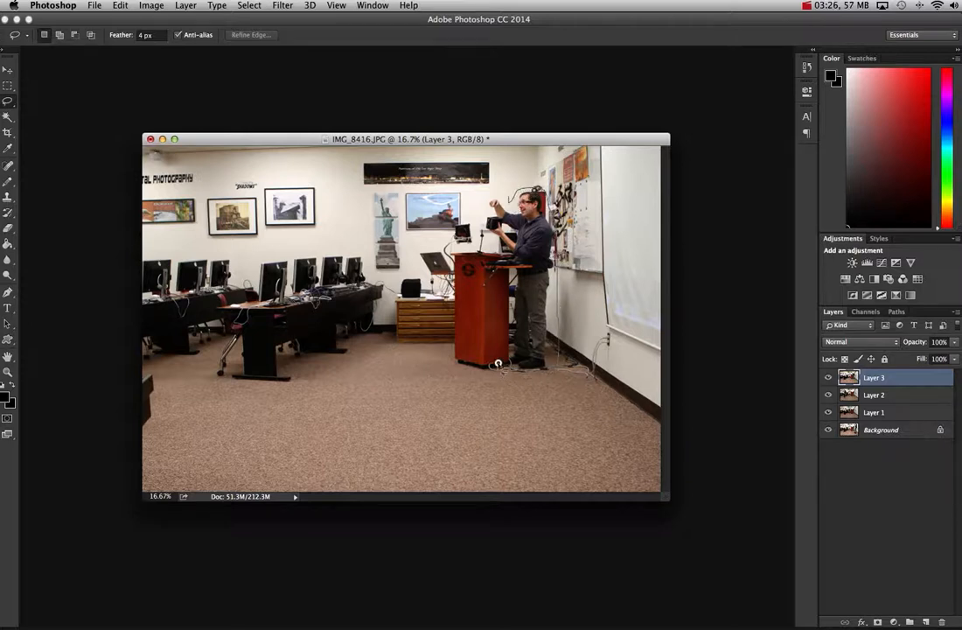
{"action": "mouse_move", "coordinate": [498, 364]}
{"action": "left_mouse_down"}
{"action": "mouse_move", "coordinate": [505, 266]}
{"action": "mouse_move", "coordinate": [479, 236]}
{"action": "left_mouse_up"}
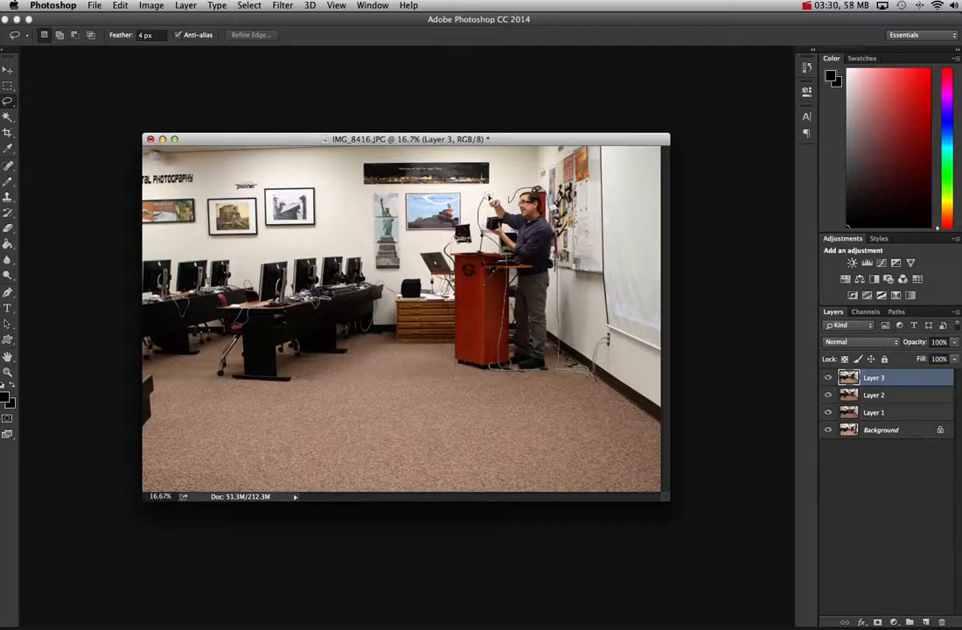
{"action": "left_click_drag", "start_coordinate": [571, 232], "coordinate": [558, 255]}
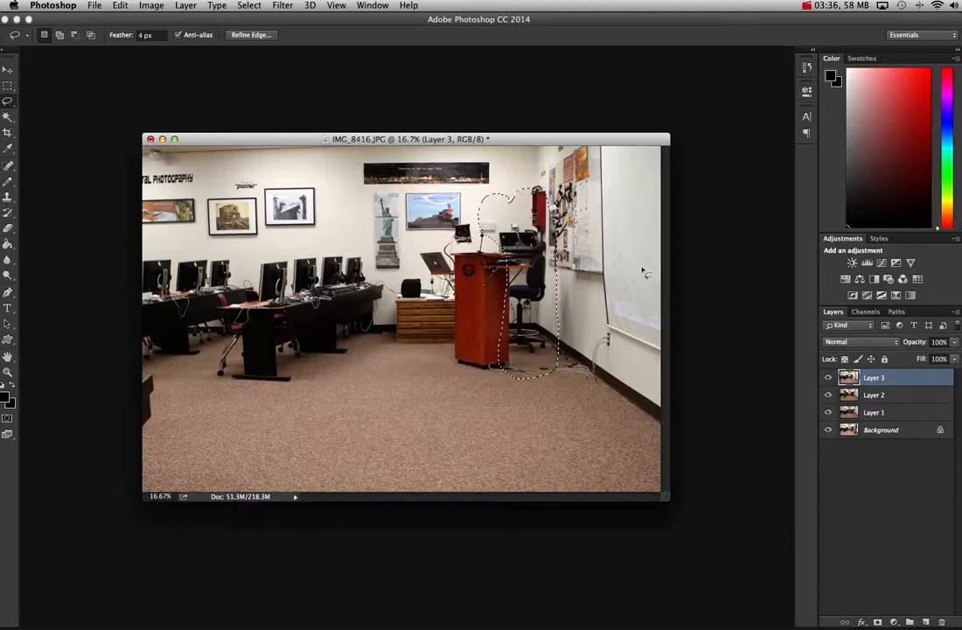
- Hide and reshow Layer 2, Layer 1 and the Background to examine the hole in Layer 3, and undo the deletion
{"action": "left_click", "coordinate": [828, 395]}
{"action": "left_click", "coordinate": [829, 412]}
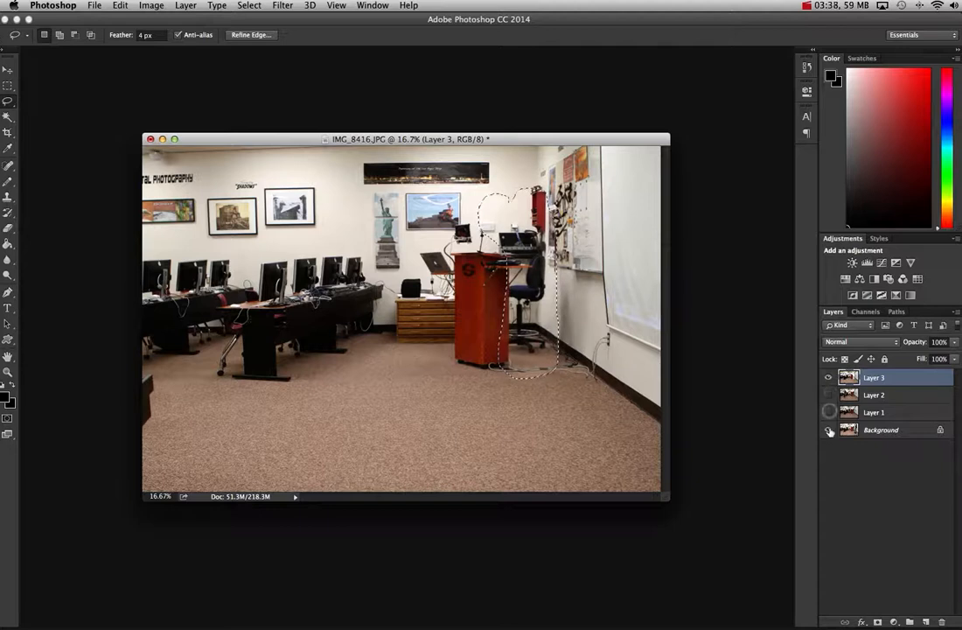
{"action": "left_click", "coordinate": [829, 429]}
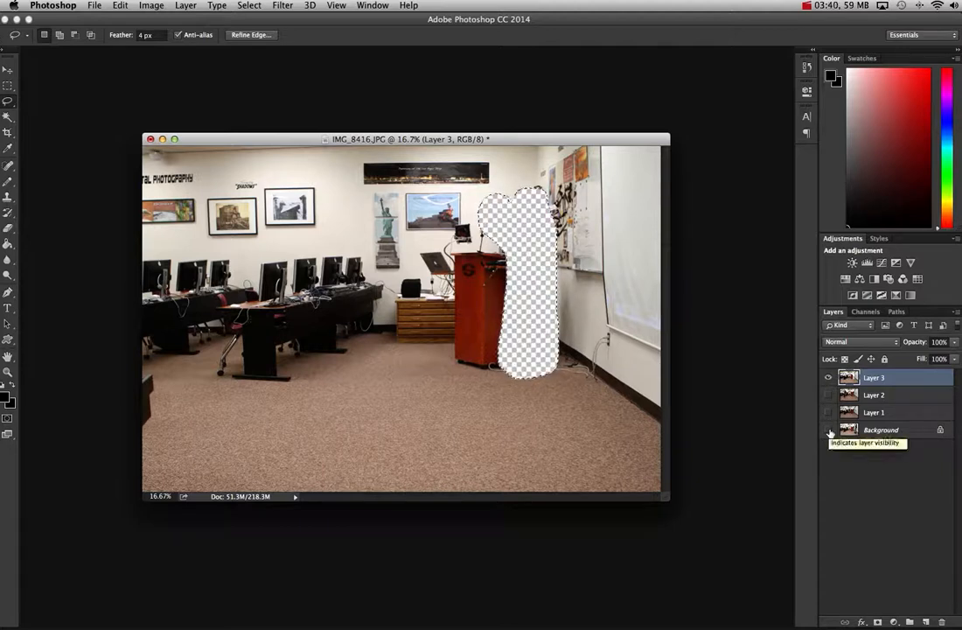
{"action": "left_click", "coordinate": [828, 394]}
{"action": "left_click", "coordinate": [828, 412]}
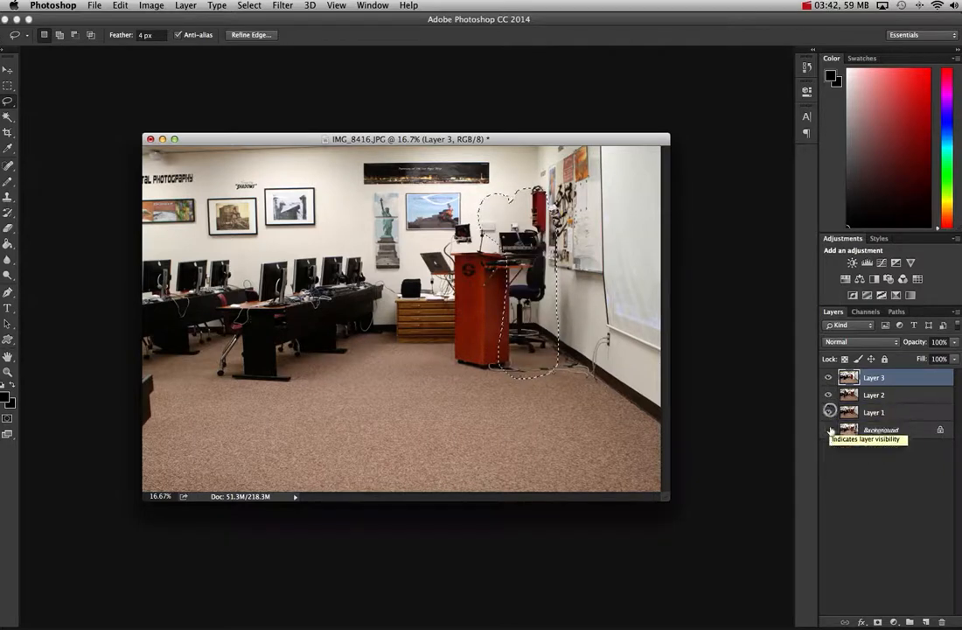
{"action": "left_click", "coordinate": [829, 429]}
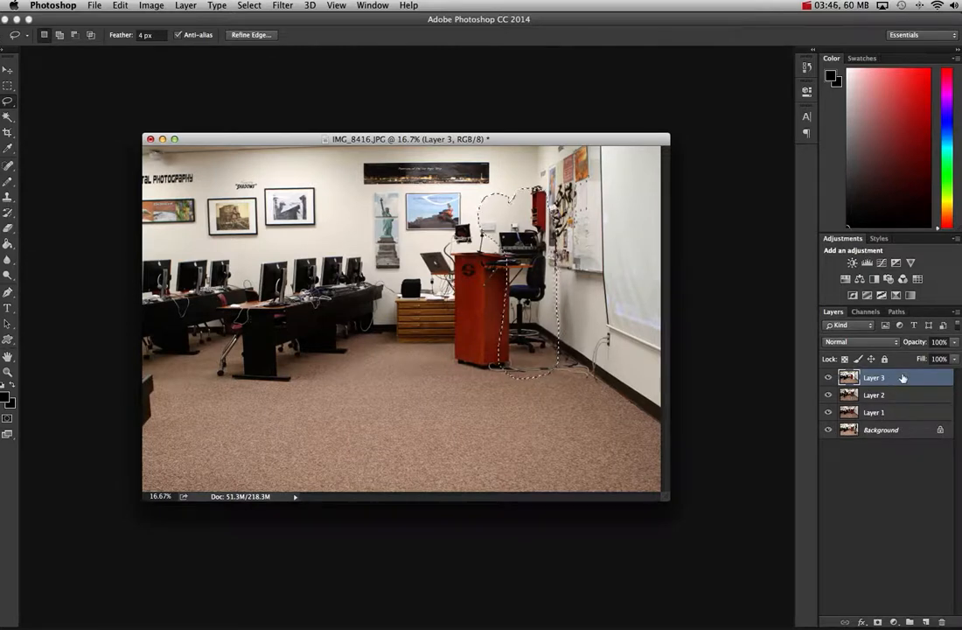
{"action": "key", "text": "Delete"}
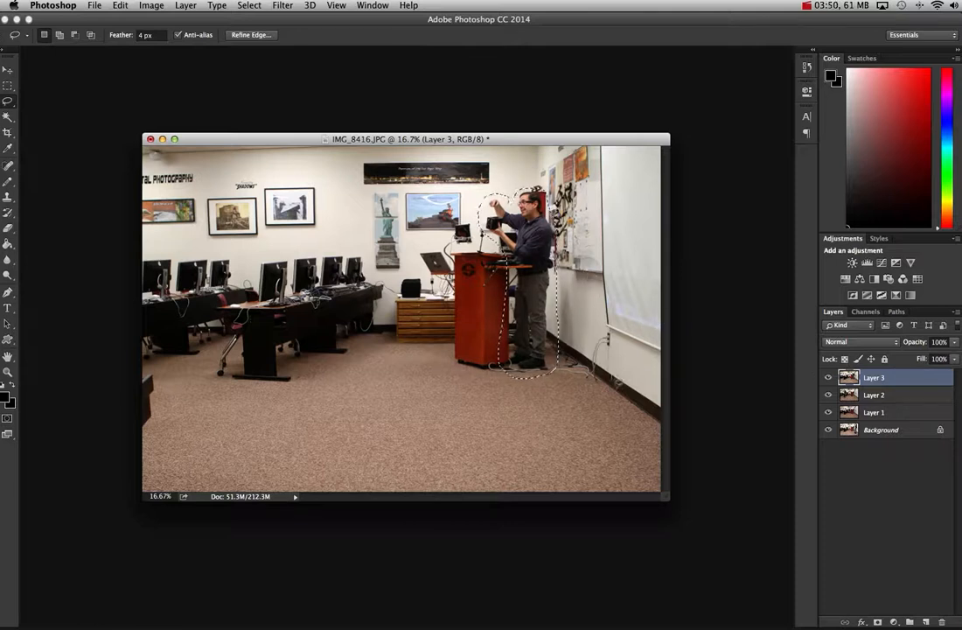
- Invert the selection, delete everything around the man at the podium on Layer 3, and deselect
{"action": "left_click", "coordinate": [249, 6]}
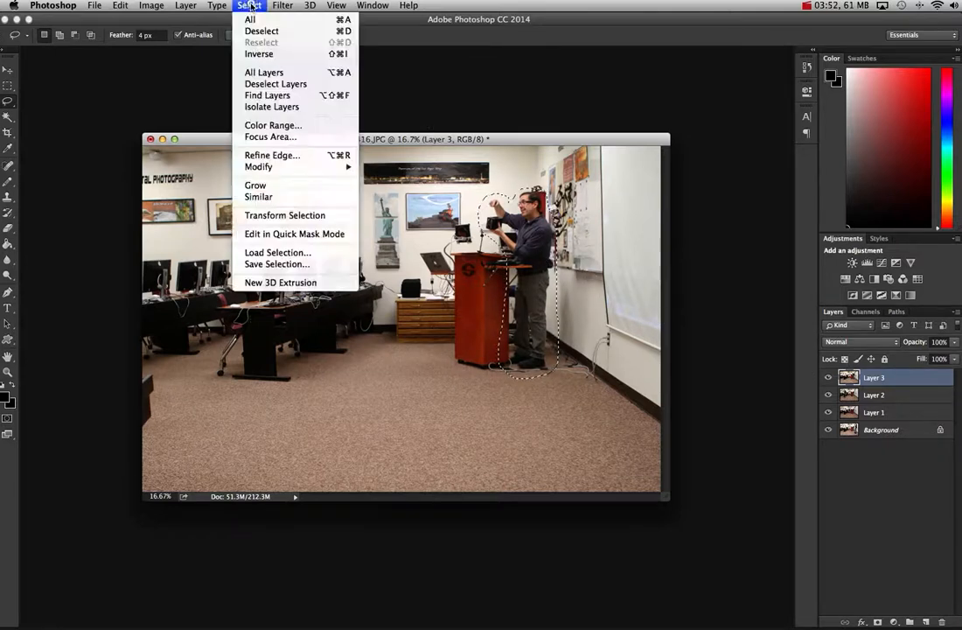
{"action": "left_click", "coordinate": [254, 53]}
{"action": "key", "text": "Delete"}
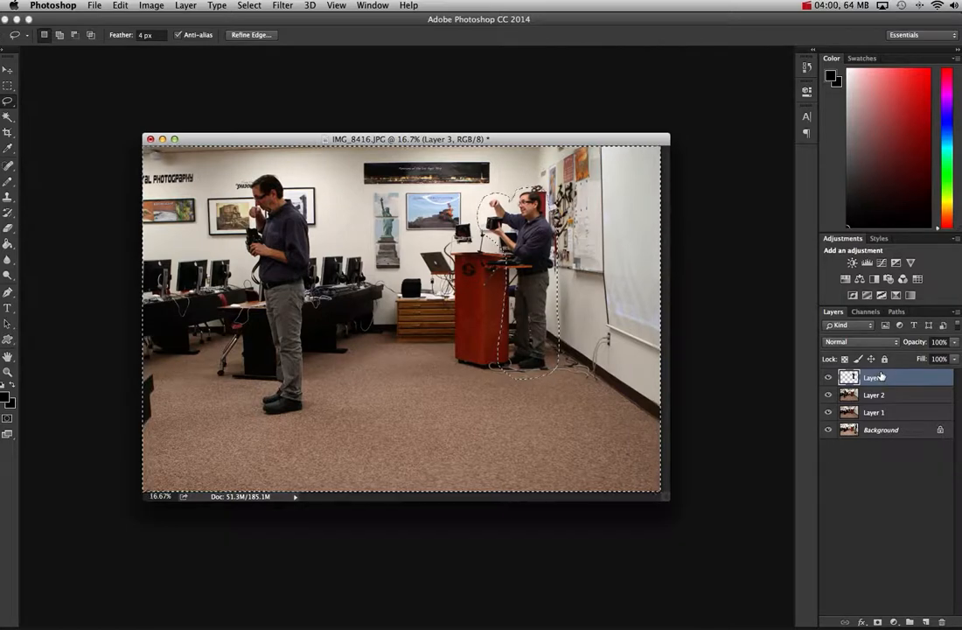
{"action": "key", "text": "super+d"}
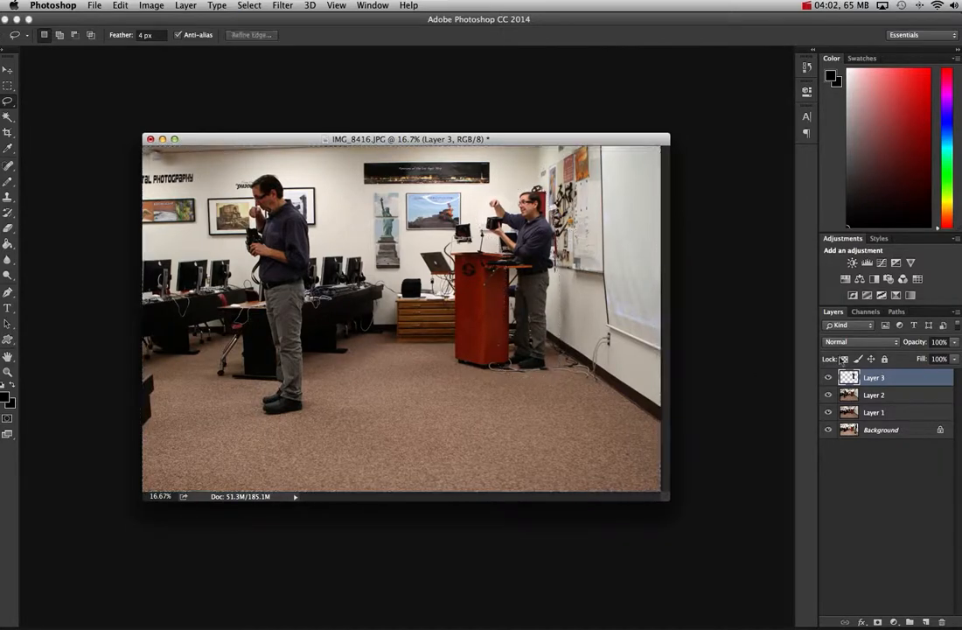
- Hide and reshow Layer 2, Layer 1 and the Background to examine the isolated man on Layer 3
{"action": "left_click_drag", "start_coordinate": [829, 398], "coordinate": [827, 433]}
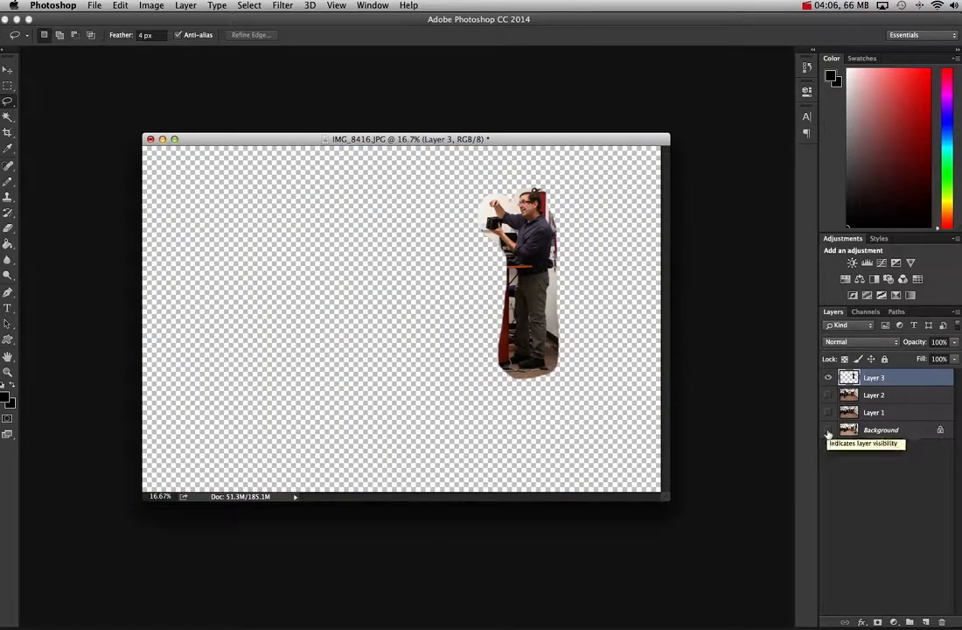
{"action": "left_click", "coordinate": [829, 430]}
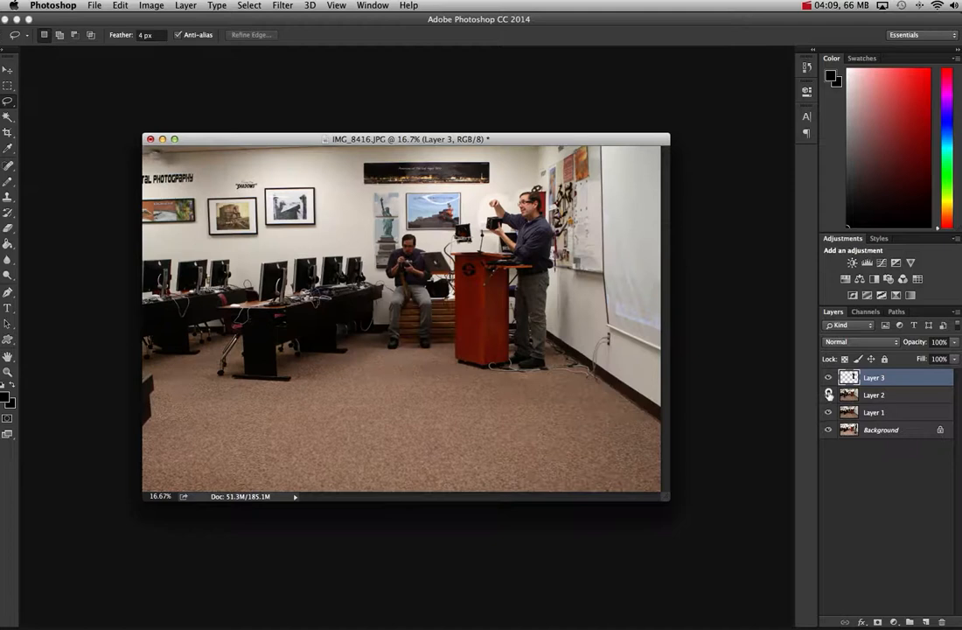
{"action": "left_click", "coordinate": [830, 394]}
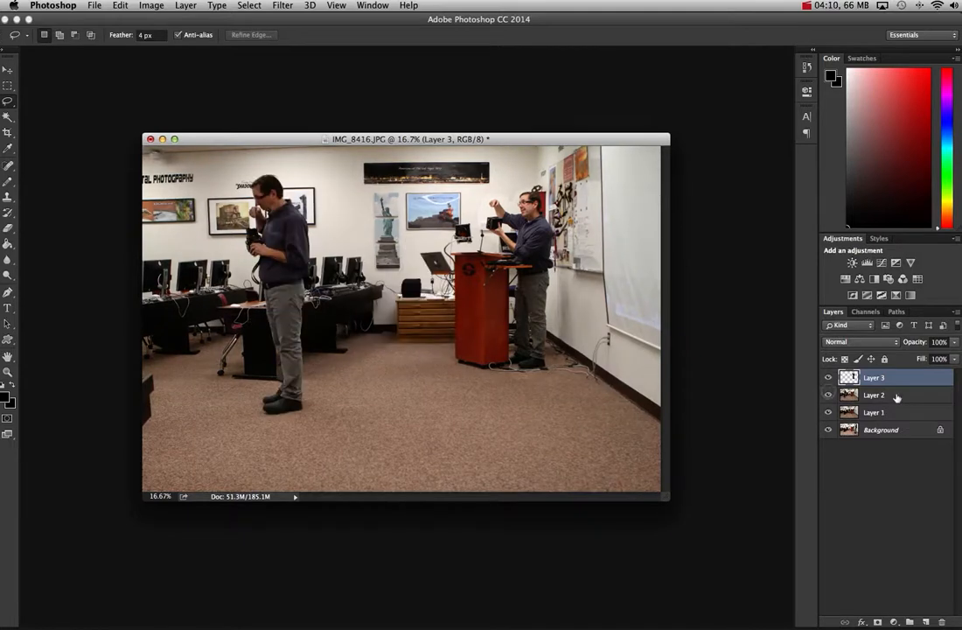
- Isolate the man standing near the desks on Layer 2 with an inverted lasso selection, deleting his surroundings and deselecting
{"action": "left_click", "coordinate": [911, 395]}
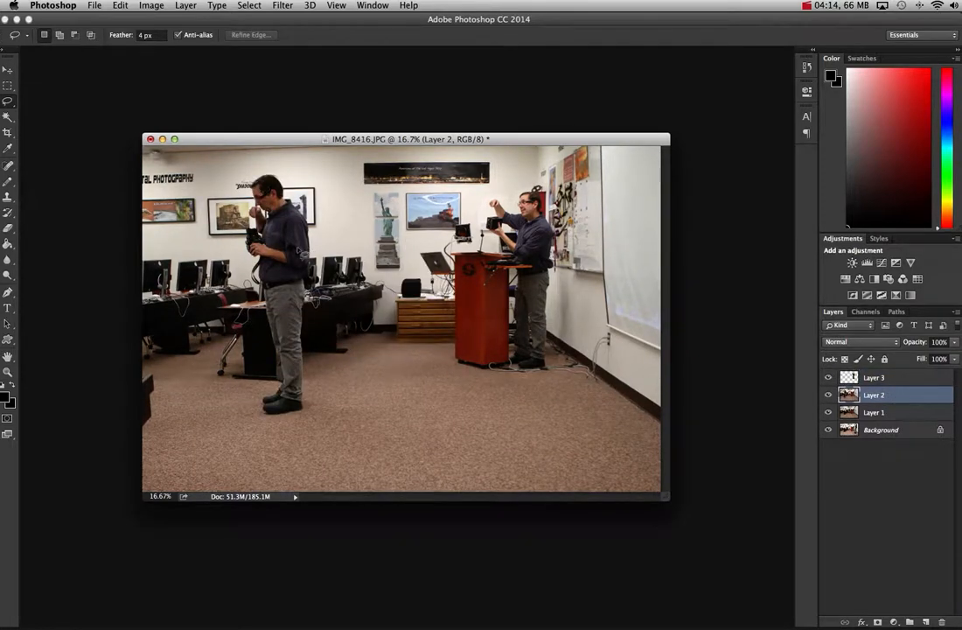
{"action": "mouse_move", "coordinate": [278, 175]}
{"action": "left_mouse_down"}
{"action": "mouse_move", "coordinate": [312, 229]}
{"action": "mouse_move", "coordinate": [314, 282]}
{"action": "mouse_move", "coordinate": [310, 377]}
{"action": "mouse_move", "coordinate": [282, 413]}
{"action": "mouse_move", "coordinate": [266, 404]}
{"action": "mouse_move", "coordinate": [272, 370]}
{"action": "mouse_move", "coordinate": [210, 226]}
{"action": "mouse_move", "coordinate": [215, 168]}
{"action": "mouse_move", "coordinate": [230, 153]}
{"action": "mouse_move", "coordinate": [248, 161]}
{"action": "left_mouse_up"}
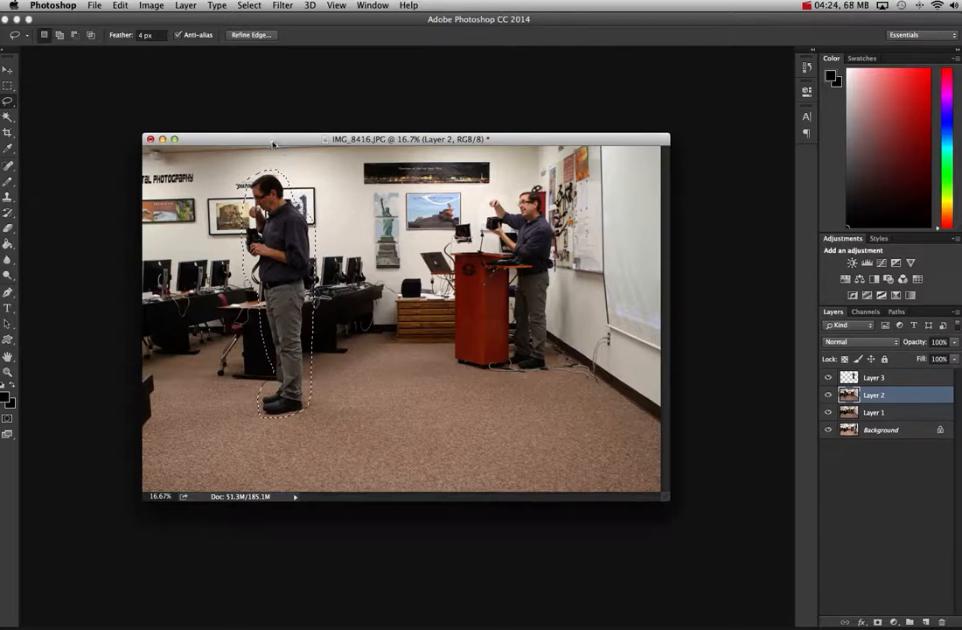
{"action": "left_click", "coordinate": [249, 5]}
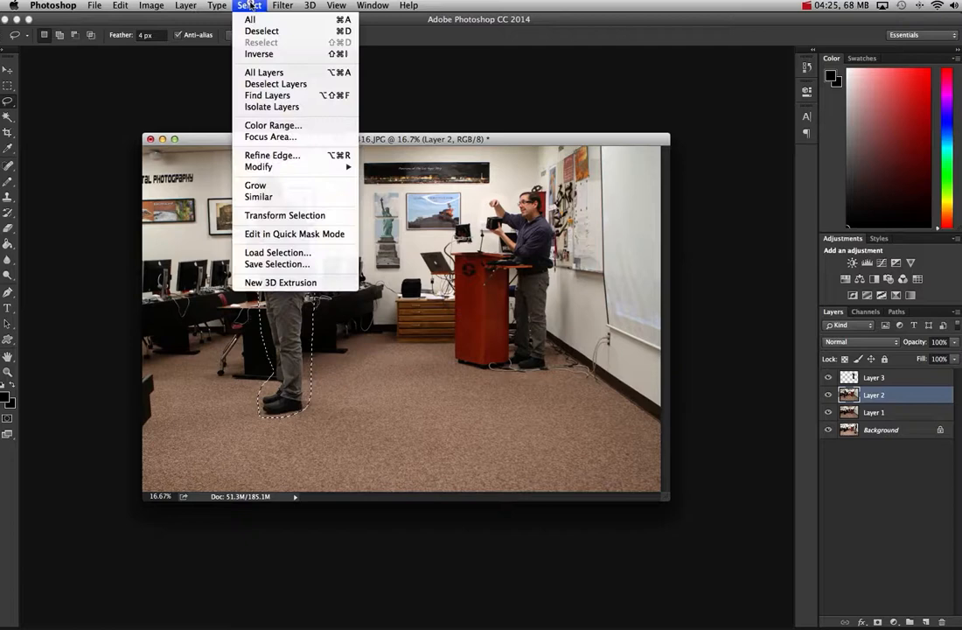
{"action": "left_click", "coordinate": [258, 53]}
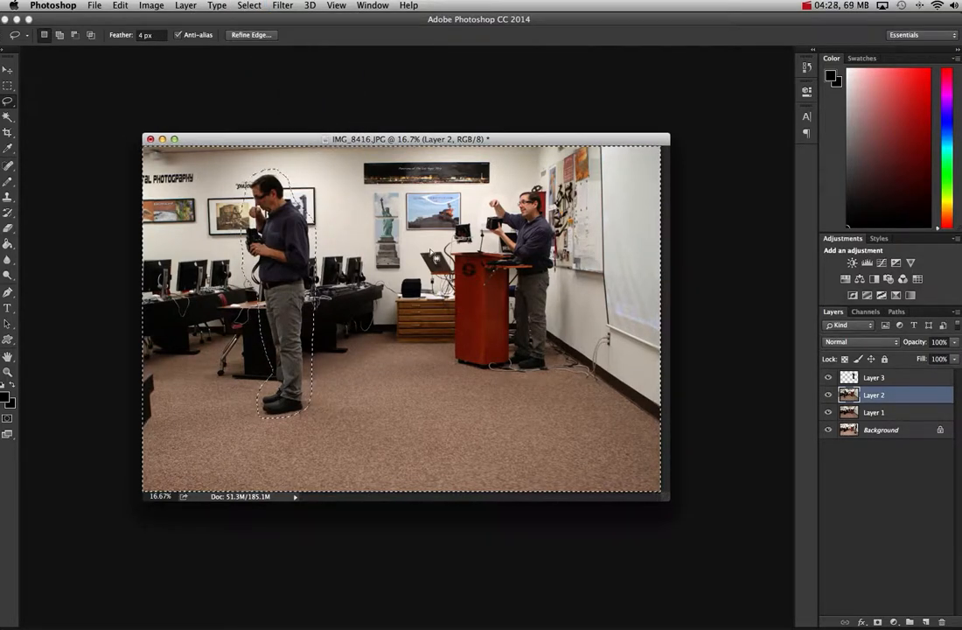
{"action": "key", "text": "Delete"}
{"action": "key", "text": "super+d"}
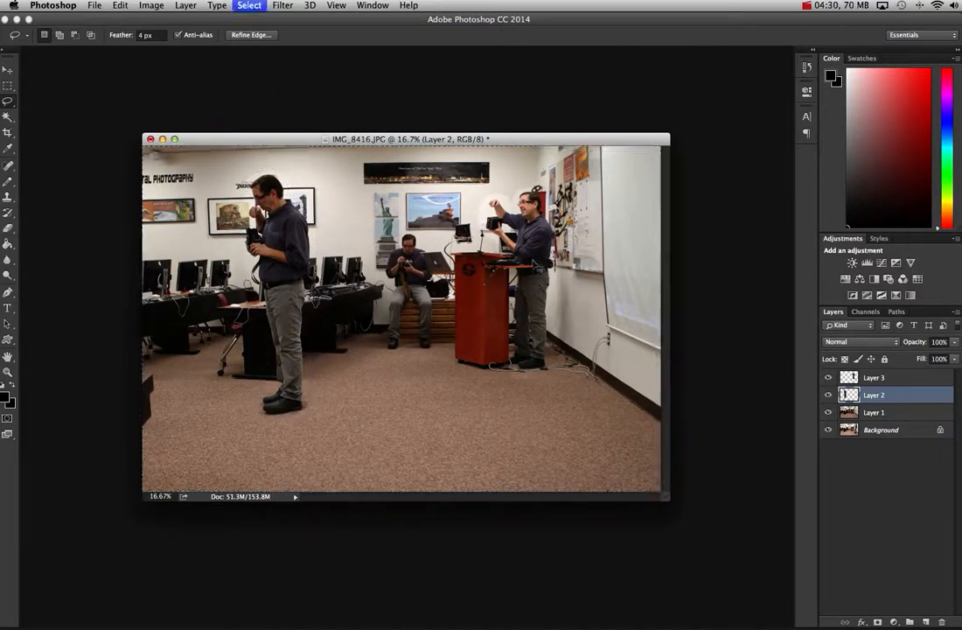
- Isolate the seated man on Layer 1 by lassoing him, inverting the selection, deleting the surroundings, and deselecting
{"action": "left_click", "coordinate": [883, 411]}
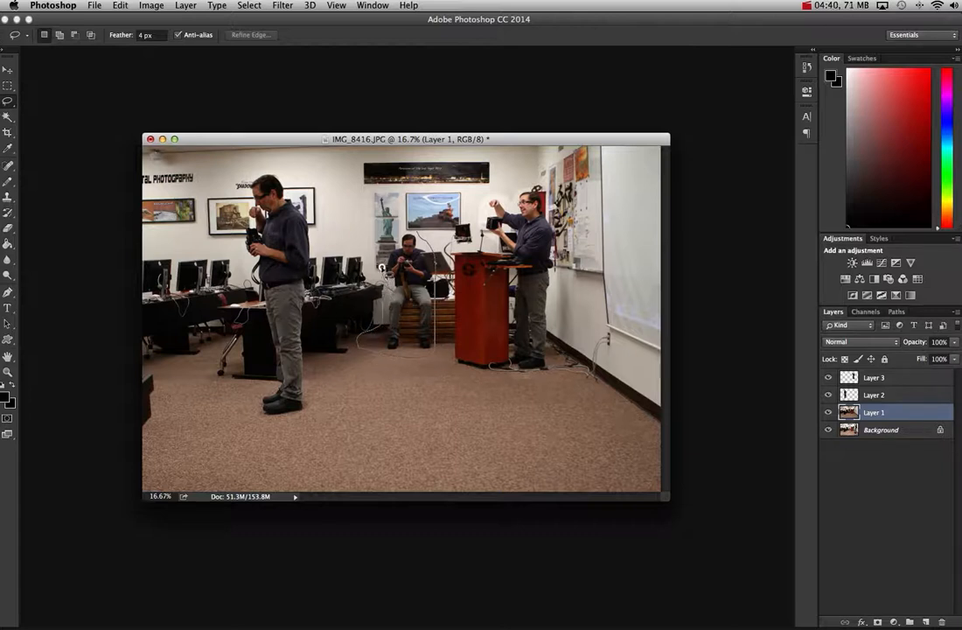
{"action": "left_click_drag", "start_coordinate": [388, 243], "coordinate": [417, 232]}
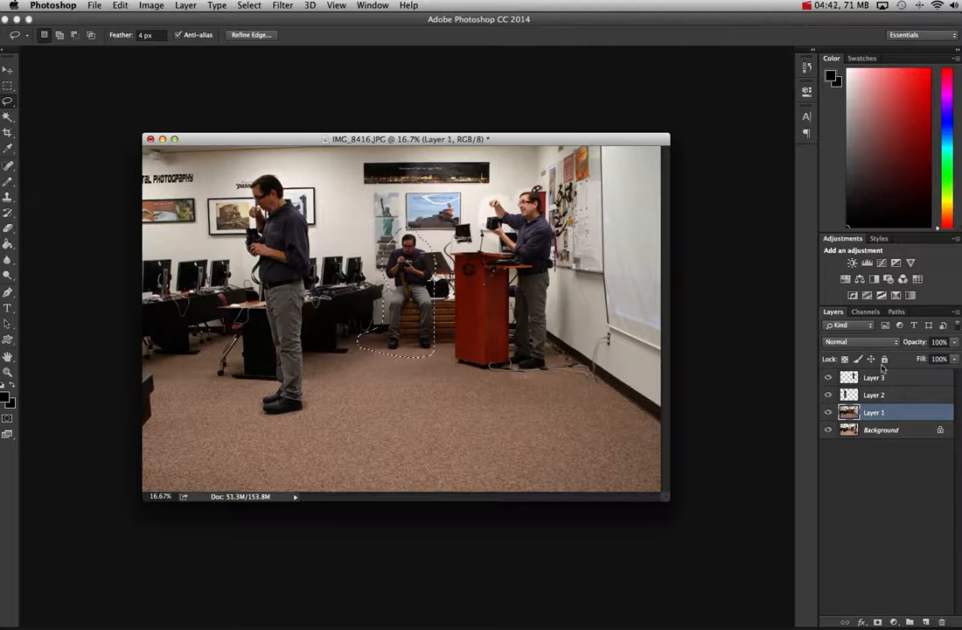
{"action": "left_click", "coordinate": [249, 5]}
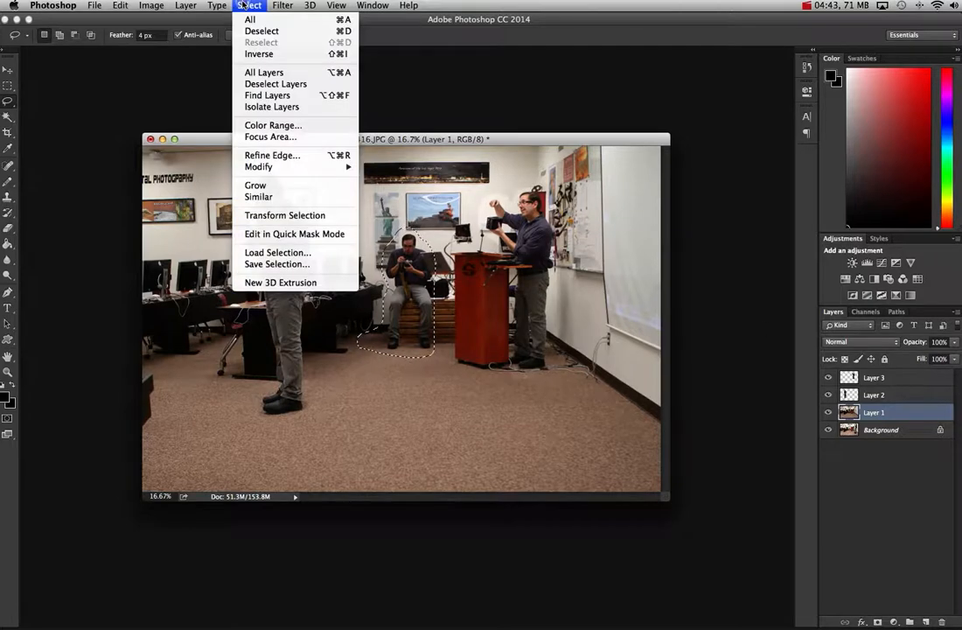
{"action": "left_click", "coordinate": [257, 54]}
{"action": "key", "text": "Delete"}
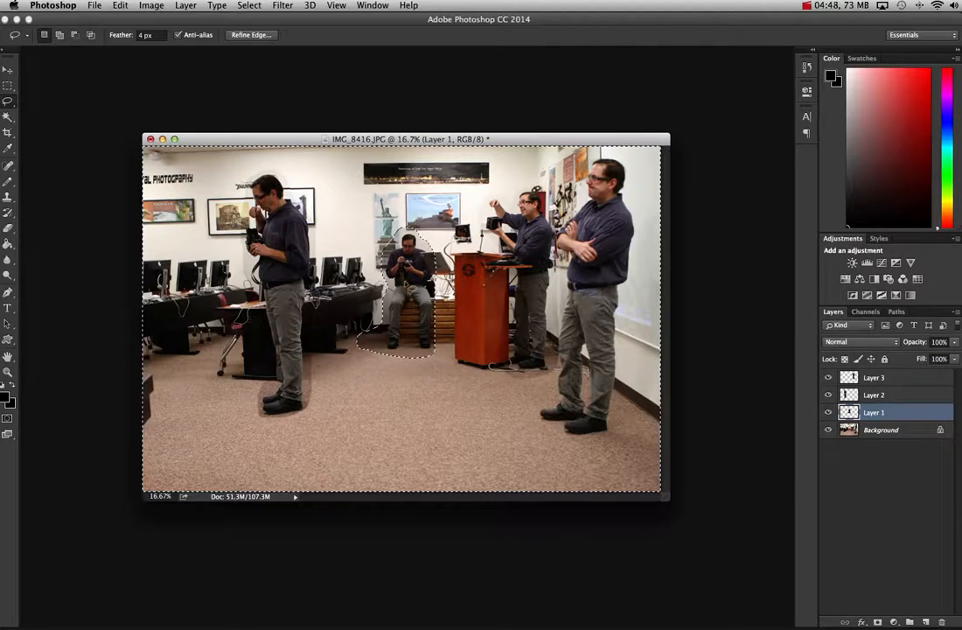
{"action": "key", "text": "super+d"}
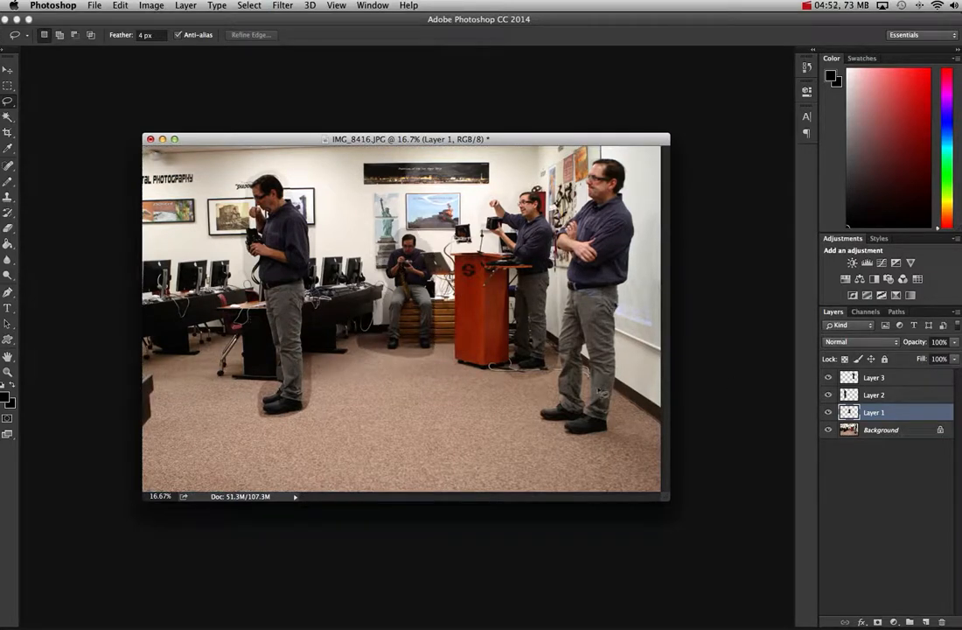
- Hide Layer 3, Layer 2 and Layer 1 to examine the Background photo alone, and show all three again
{"action": "left_click", "coordinate": [828, 395]}
{"action": "left_click", "coordinate": [828, 377]}
{"action": "left_click", "coordinate": [828, 412]}
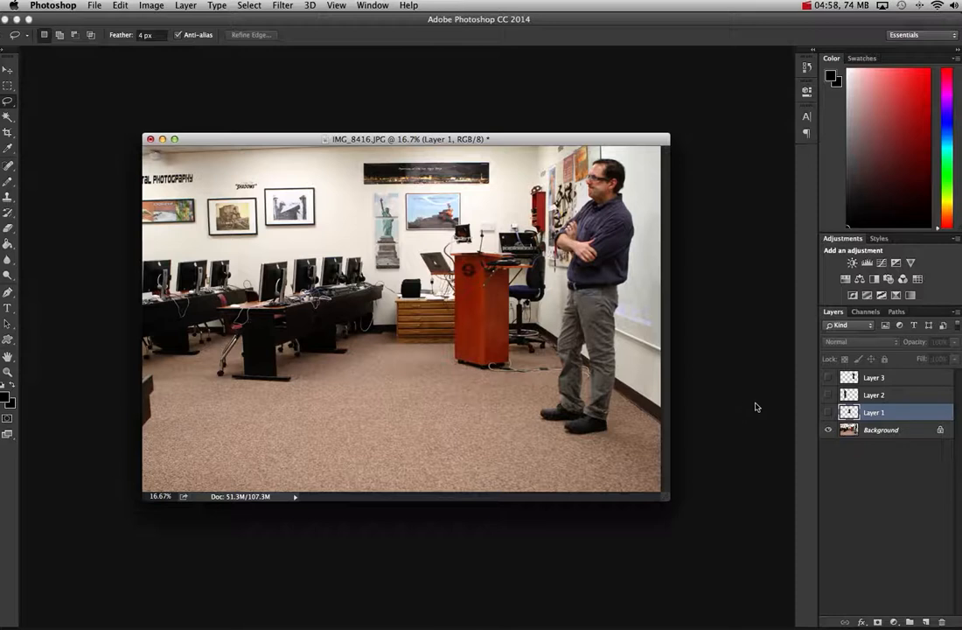
{"action": "left_click", "coordinate": [828, 395]}
{"action": "left_click", "coordinate": [829, 377]}
{"action": "left_click", "coordinate": [828, 412]}
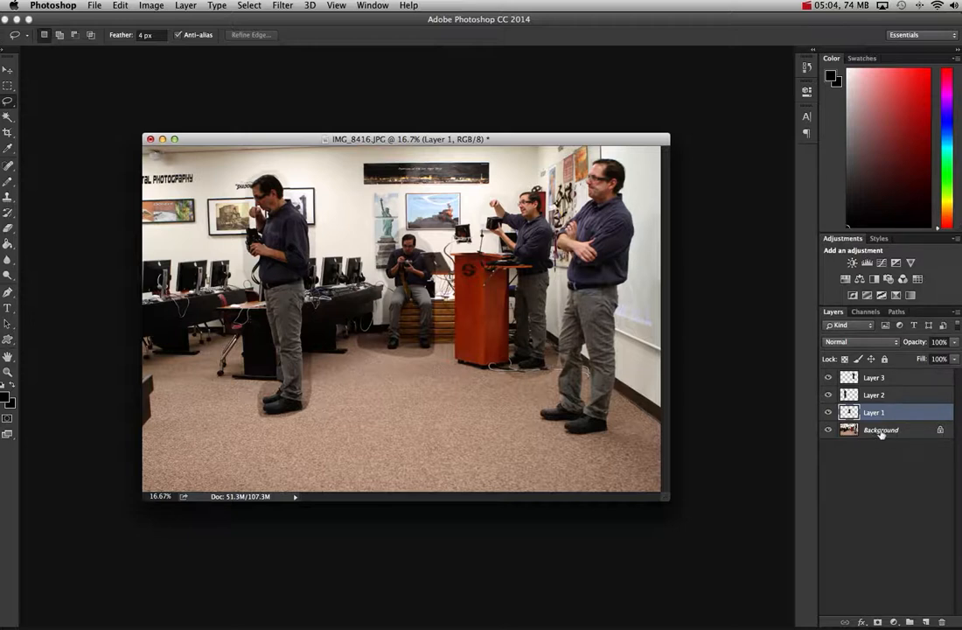
- Select Layer 3, try shifting its podium cutout toward the seated man with the Move tool, and undo the move
{"action": "left_click", "coordinate": [878, 432]}
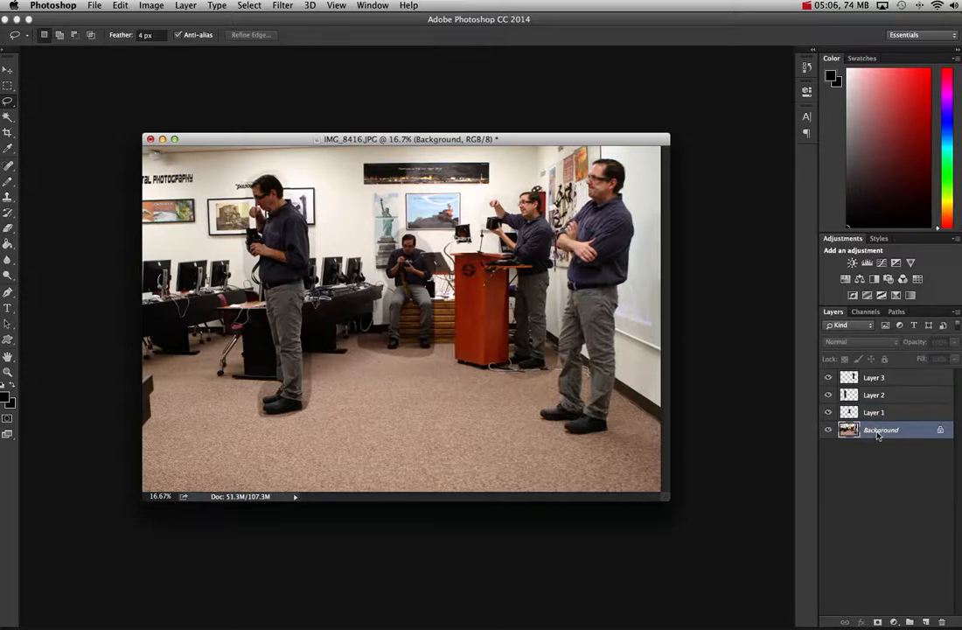
{"action": "left_click", "coordinate": [887, 414]}
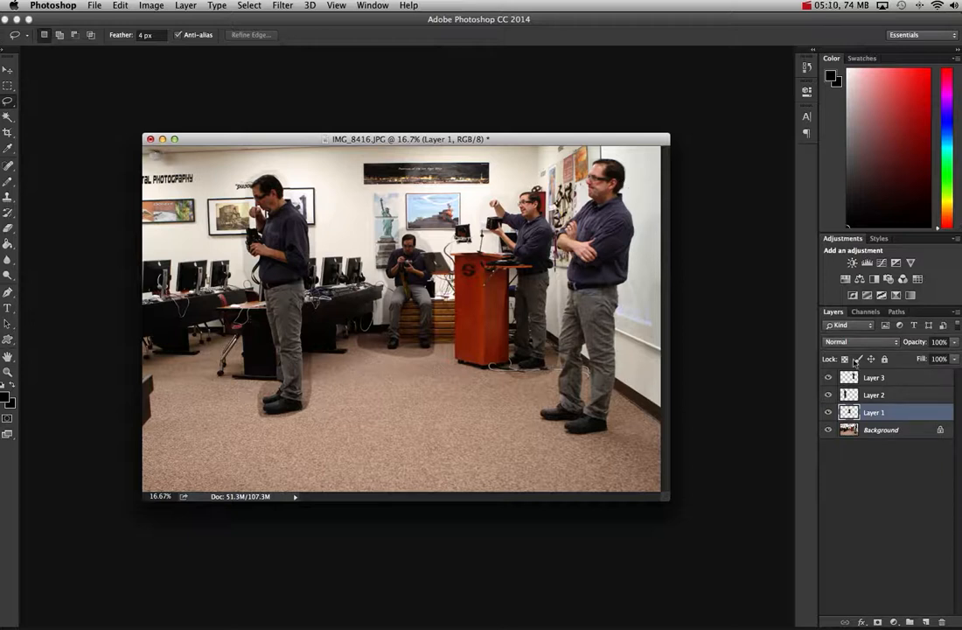
{"action": "left_click", "coordinate": [902, 377]}
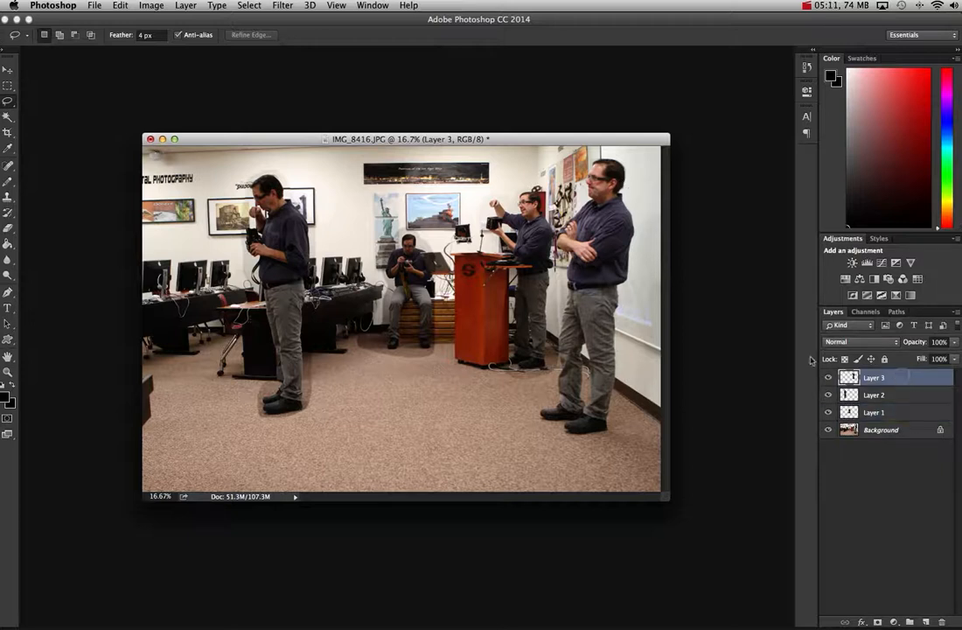
{"action": "left_click", "coordinate": [9, 68]}
{"action": "left_click_drag", "start_coordinate": [525, 263], "coordinate": [464, 272]}
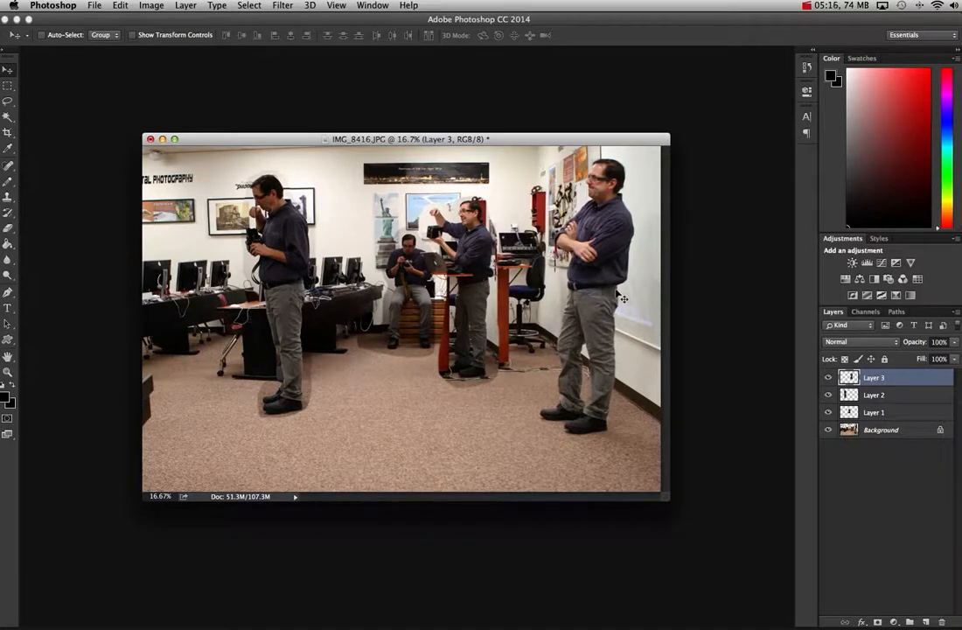
{"action": "key", "text": "super+z"}
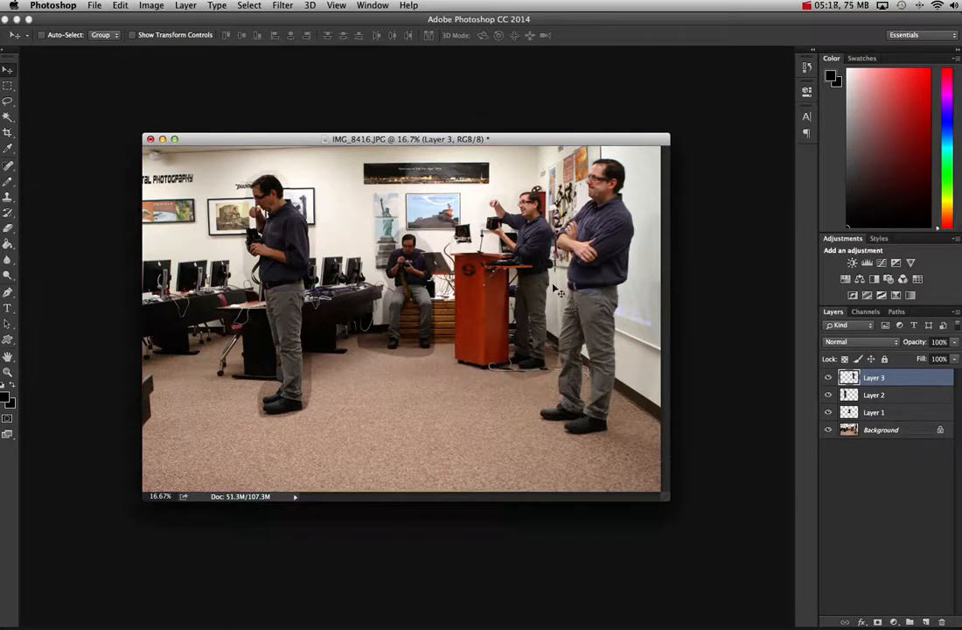
- Brighten the podium cutout on Layer 3 with a Levels adjustment, setting the midtone input level to 1.26
{"action": "key", "text": "super+l"}
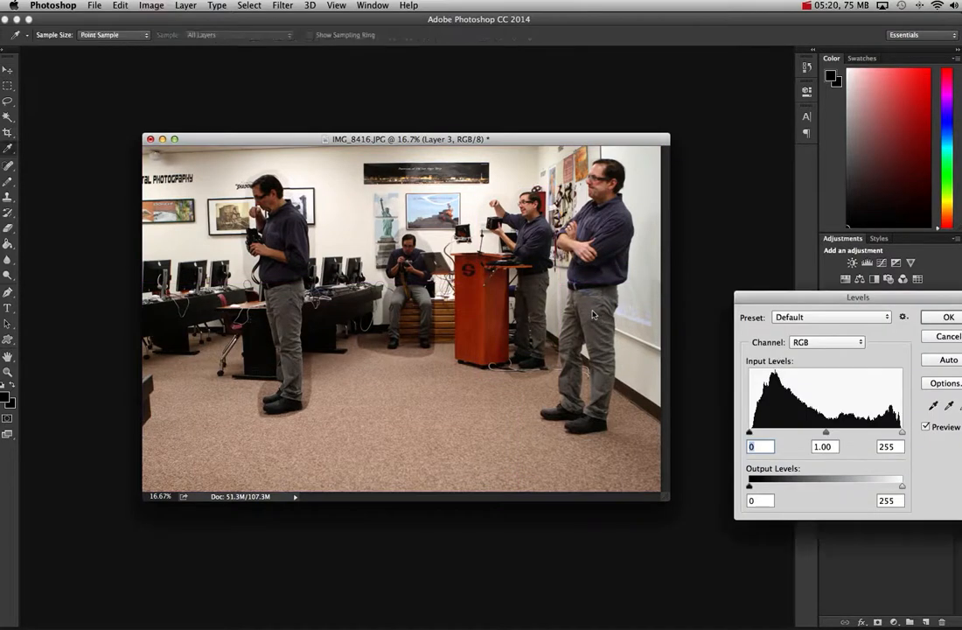
{"action": "left_click_drag", "start_coordinate": [751, 301], "coordinate": [709, 280]}
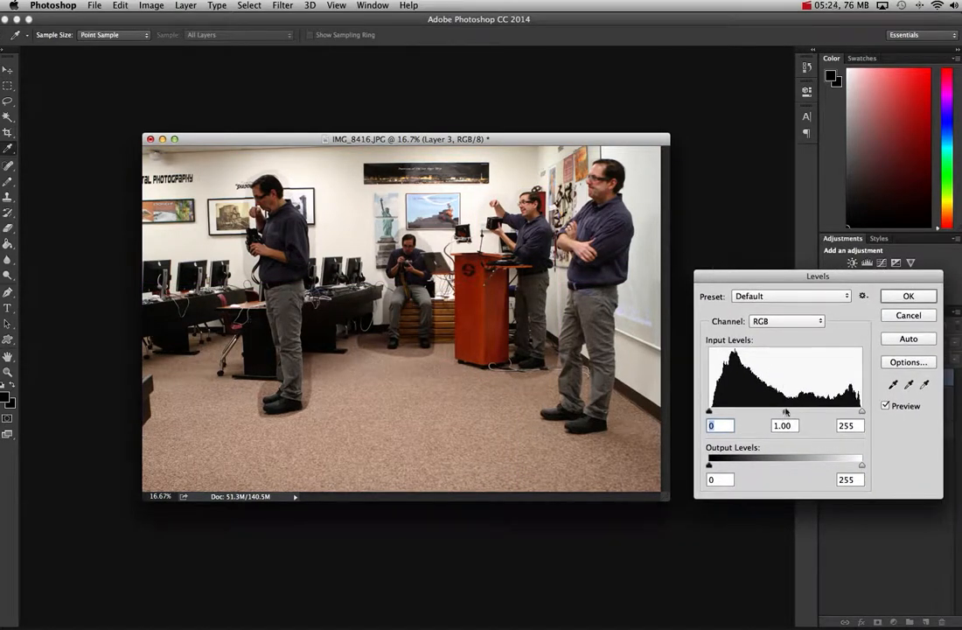
{"action": "left_click_drag", "start_coordinate": [788, 413], "coordinate": [789, 413]}
{"action": "left_click_drag", "start_coordinate": [781, 414], "coordinate": [775, 413]}
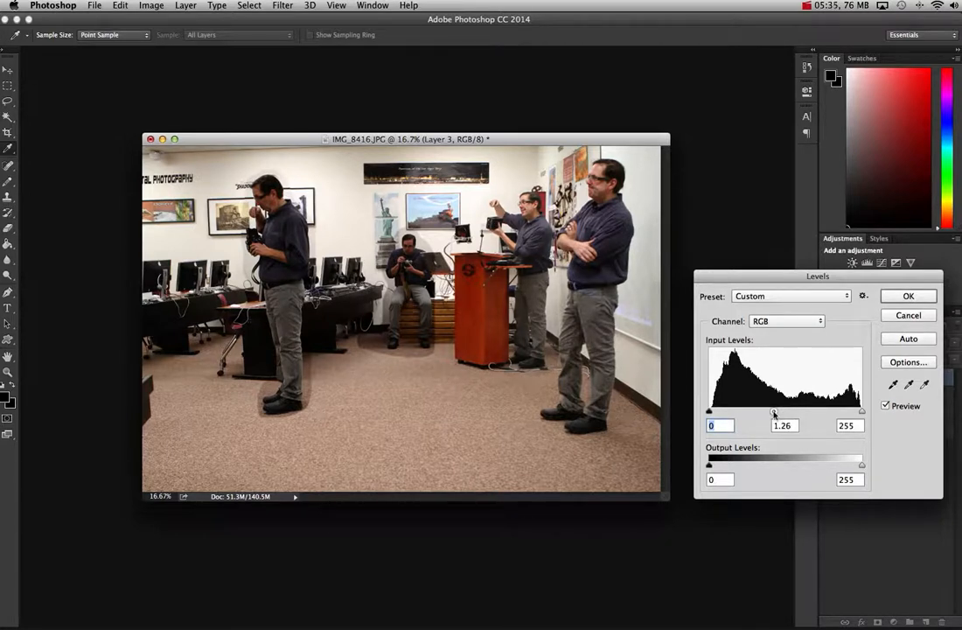
{"action": "left_click", "coordinate": [774, 414]}
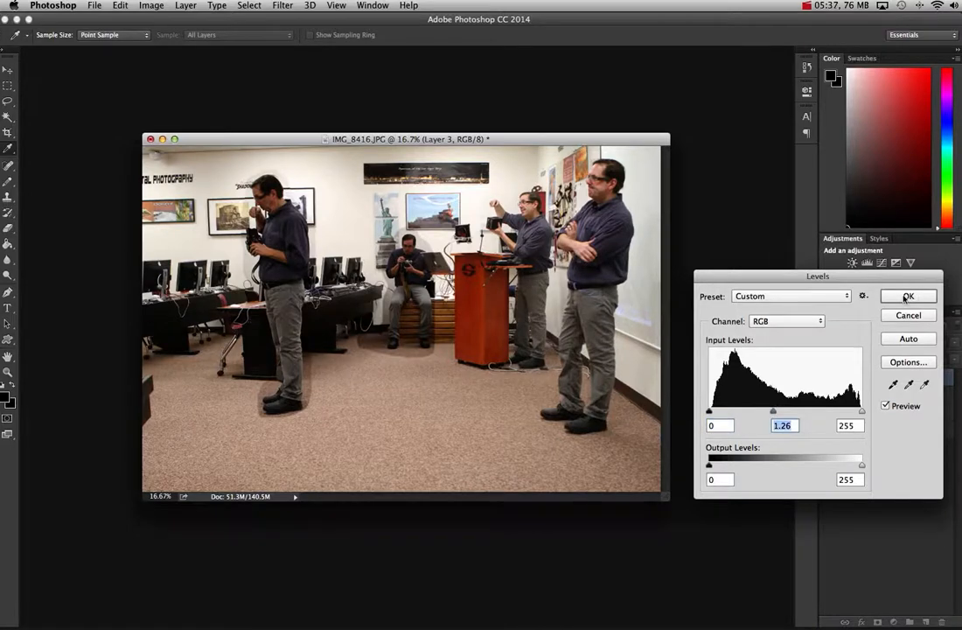
{"action": "left_click", "coordinate": [907, 296]}
- Brighten the man near the desks on Layer 2 with Levels, setting midtones to 1.41, and activate the Eraser tool
{"action": "left_click", "coordinate": [913, 394]}
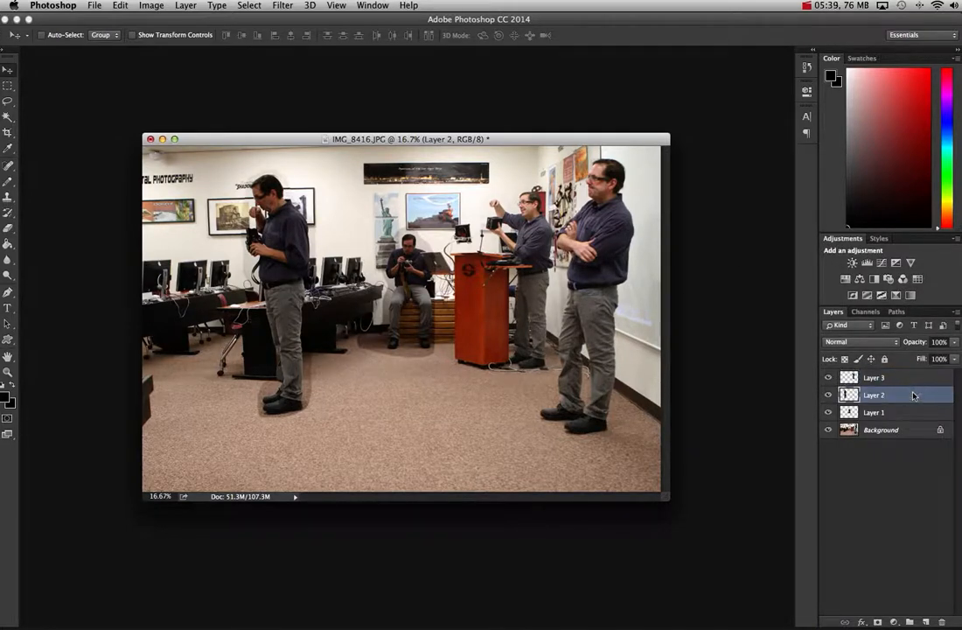
{"action": "key", "text": "super+l"}
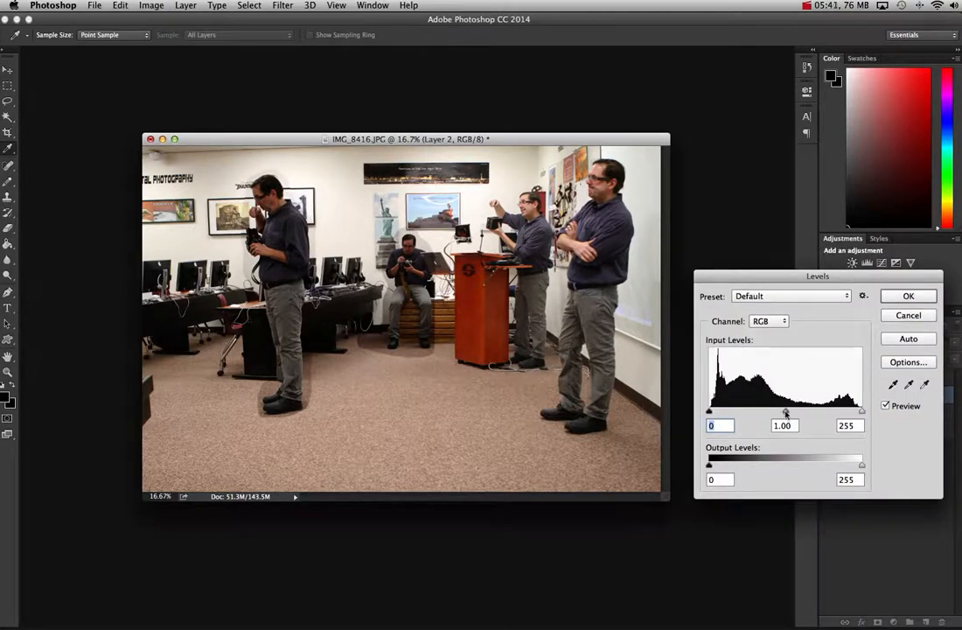
{"action": "left_click_drag", "start_coordinate": [786, 412], "coordinate": [765, 418]}
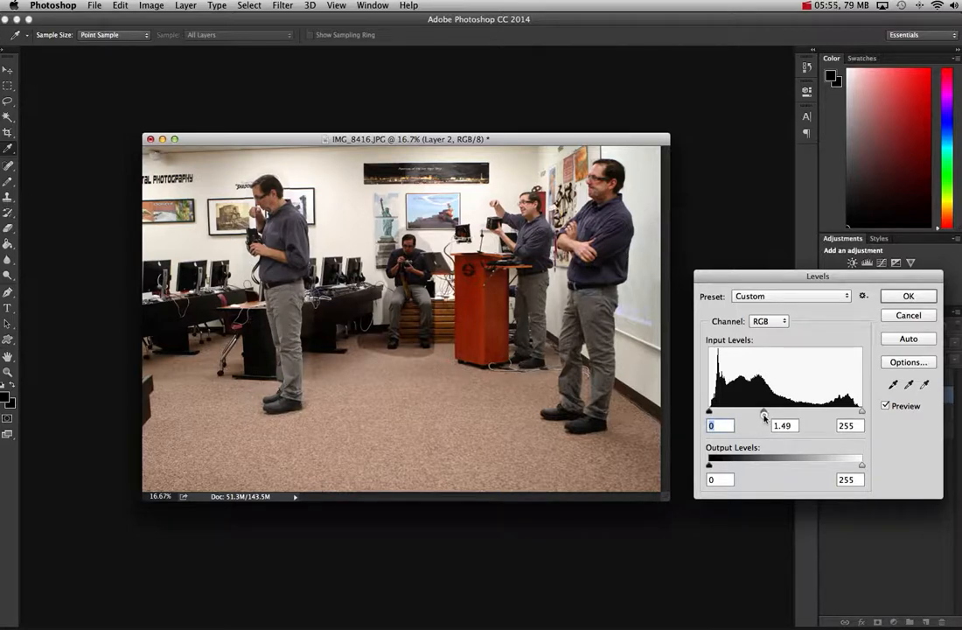
{"action": "left_click", "coordinate": [768, 418]}
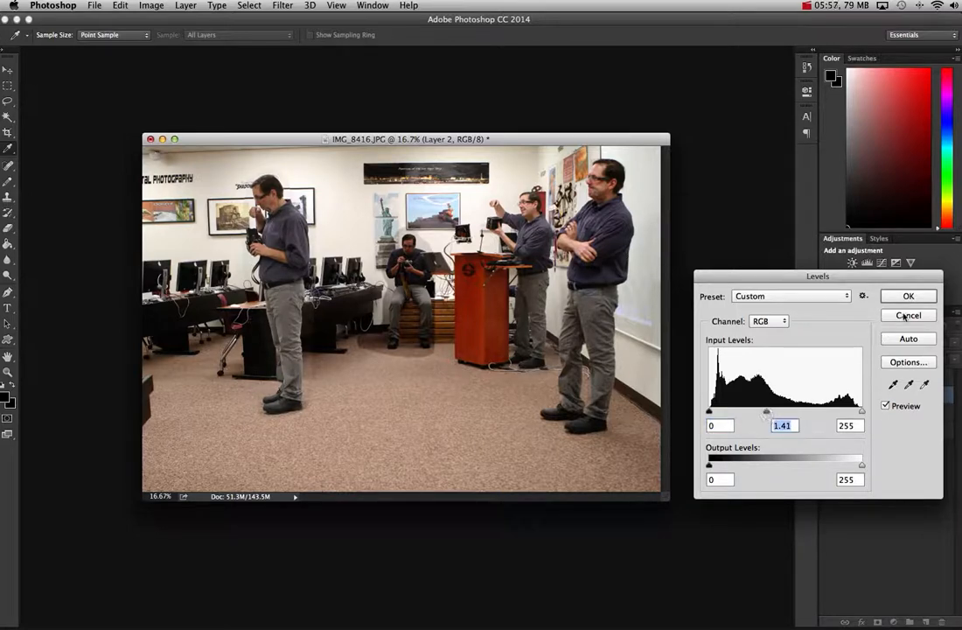
{"action": "left_click", "coordinate": [907, 297]}
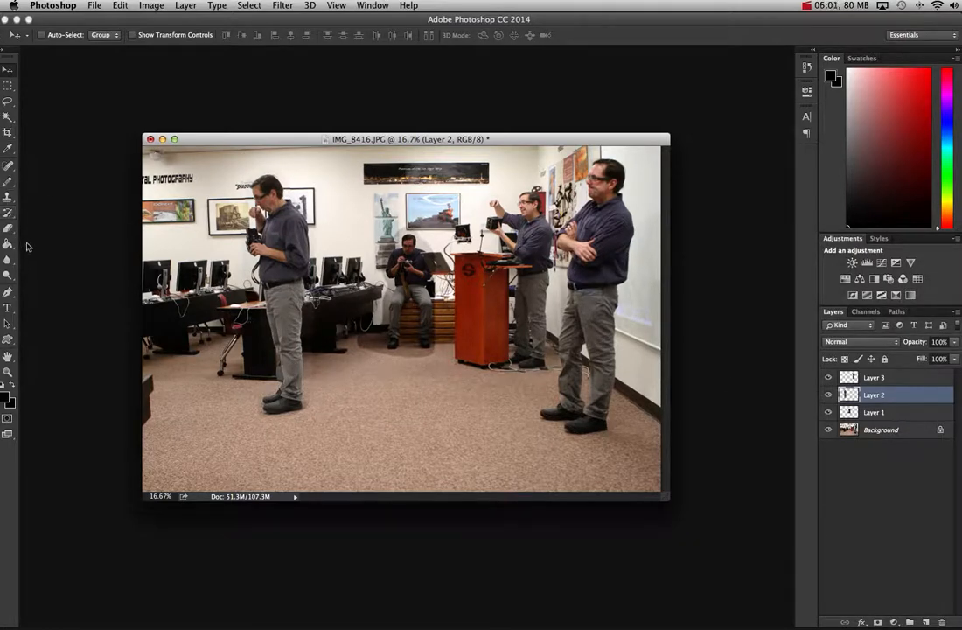
{"action": "left_click", "coordinate": [9, 229]}
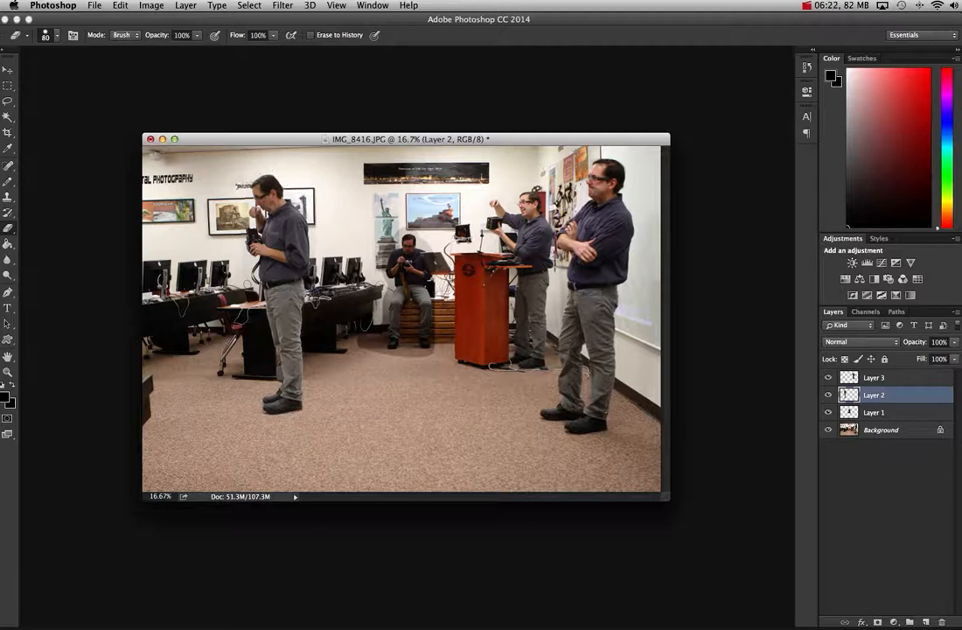
- Adjust Layer 1 with Levels input values of 8, 1.44 and 232, and erase a spot of its edge beside the seated man
{"action": "left_click", "coordinate": [896, 414]}
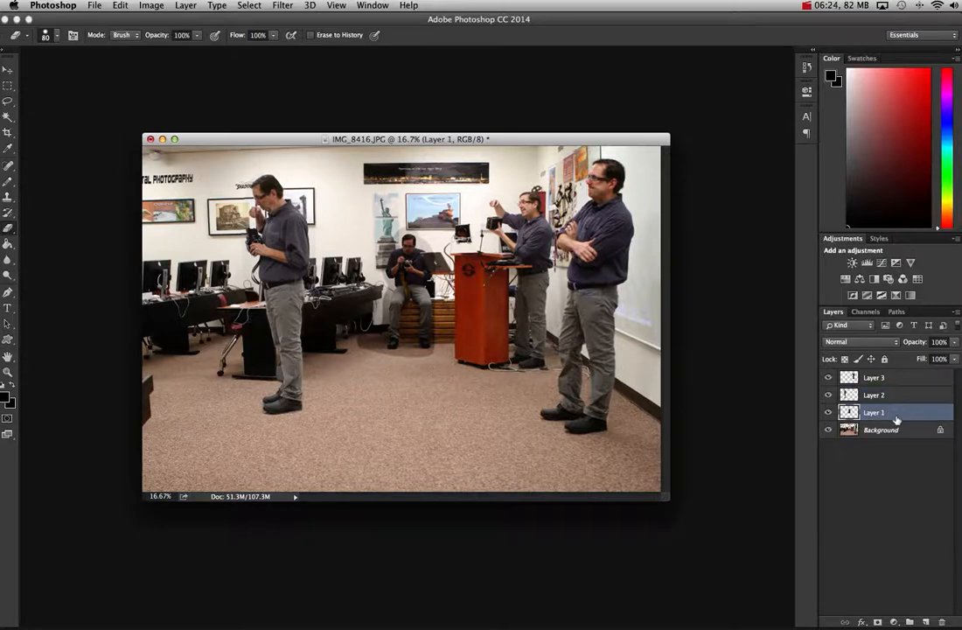
{"action": "key", "text": "super+l"}
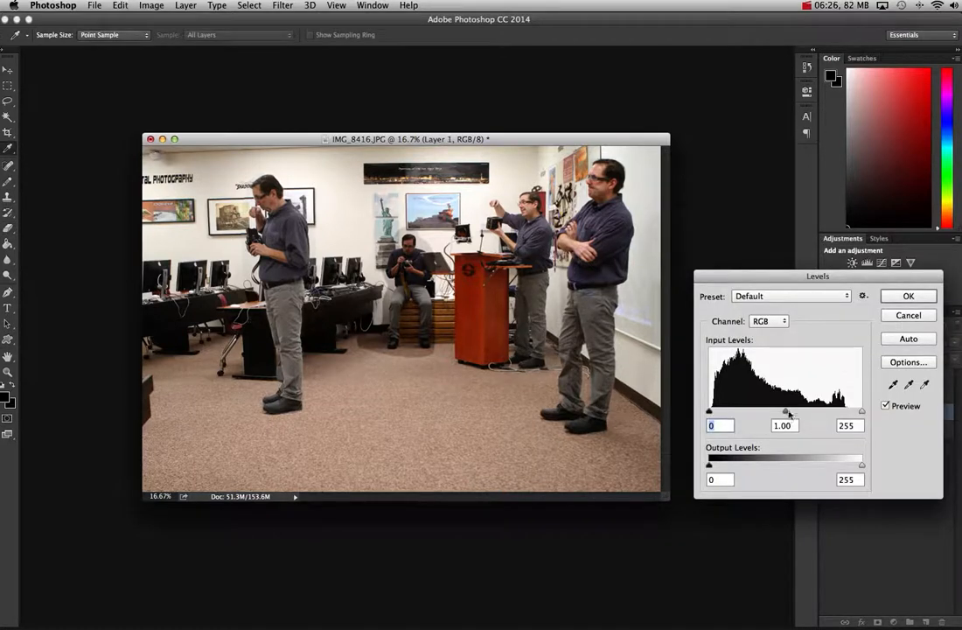
{"action": "left_click_drag", "start_coordinate": [786, 412], "coordinate": [766, 413]}
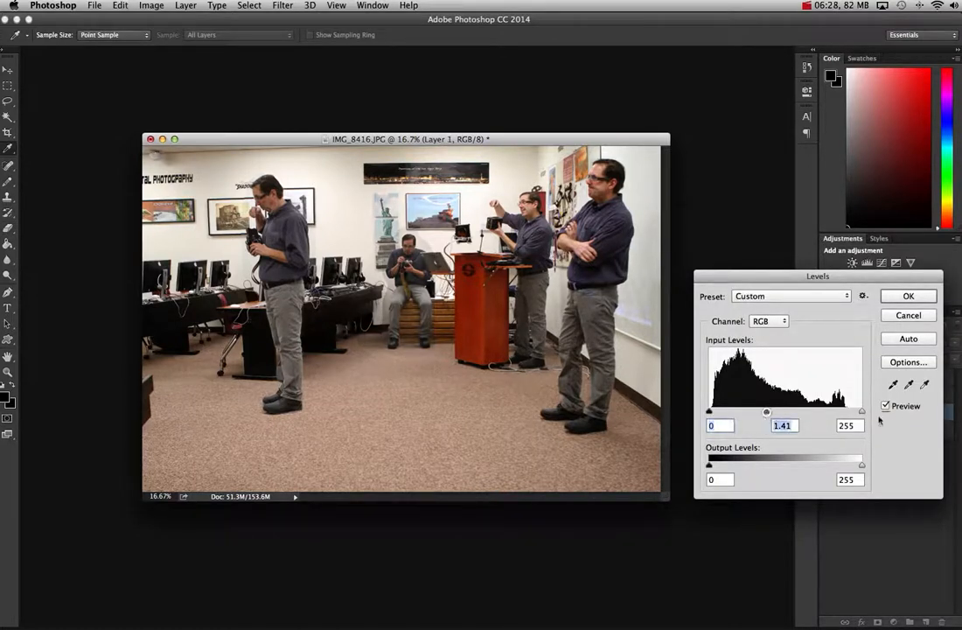
{"action": "mouse_move", "coordinate": [861, 411]}
{"action": "left_mouse_down"}
{"action": "mouse_move", "coordinate": [823, 412]}
{"action": "mouse_move", "coordinate": [850, 412]}
{"action": "left_mouse_up"}
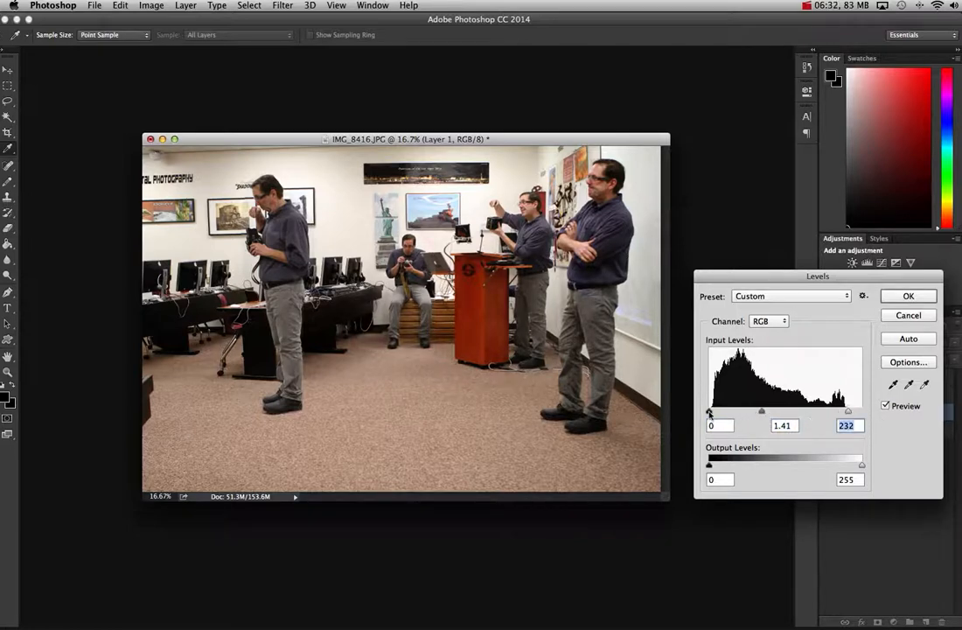
{"action": "left_click_drag", "start_coordinate": [709, 413], "coordinate": [763, 413]}
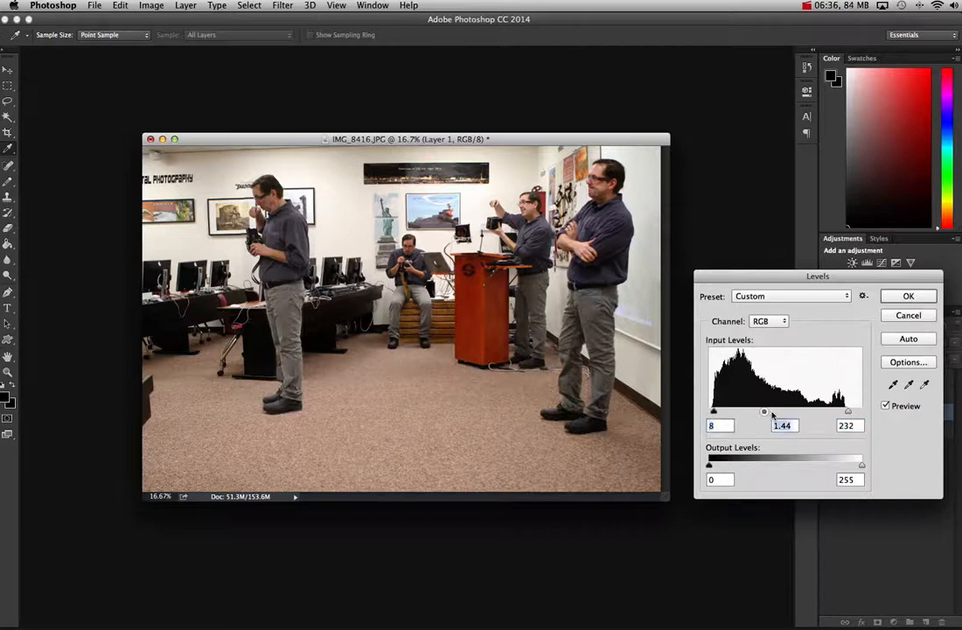
{"action": "key", "text": "Return"}
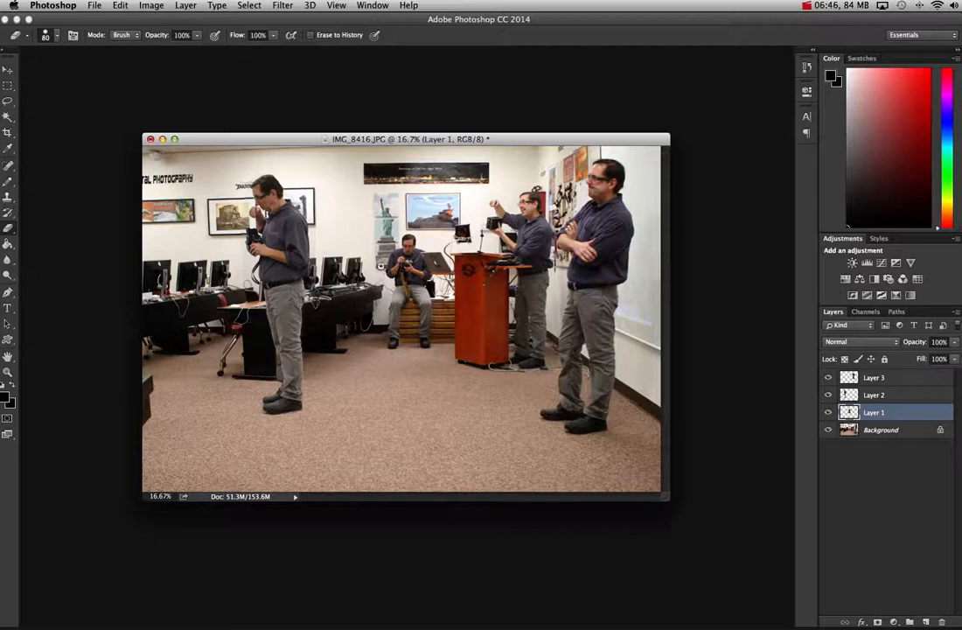
{"action": "left_click", "coordinate": [380, 265]}
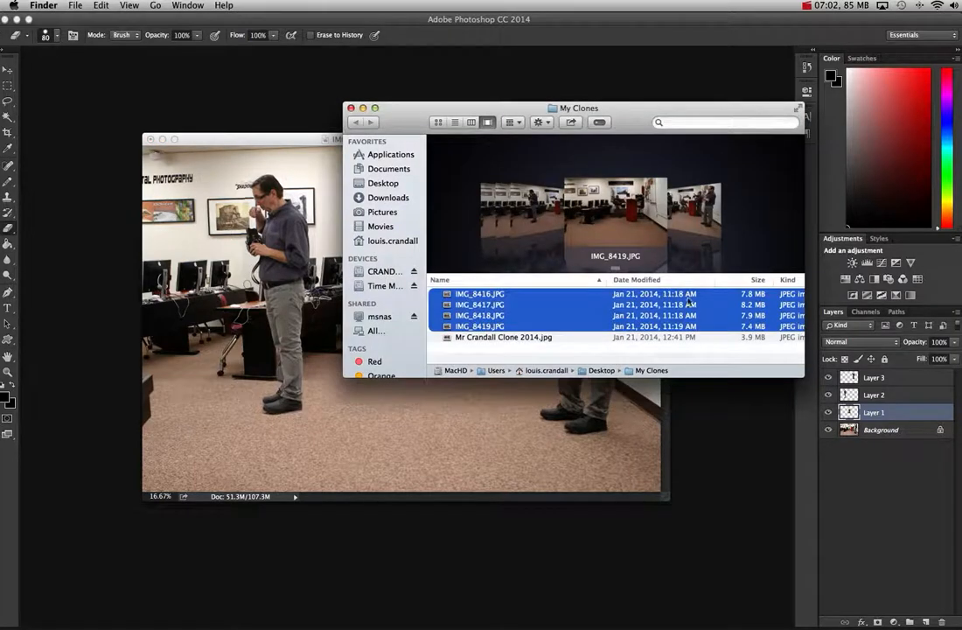
- In Finder, preview the finished 2014 clone JPG from the My Clones folder, and close the preview and the folder window
{"action": "left_click", "coordinate": [487, 338]}
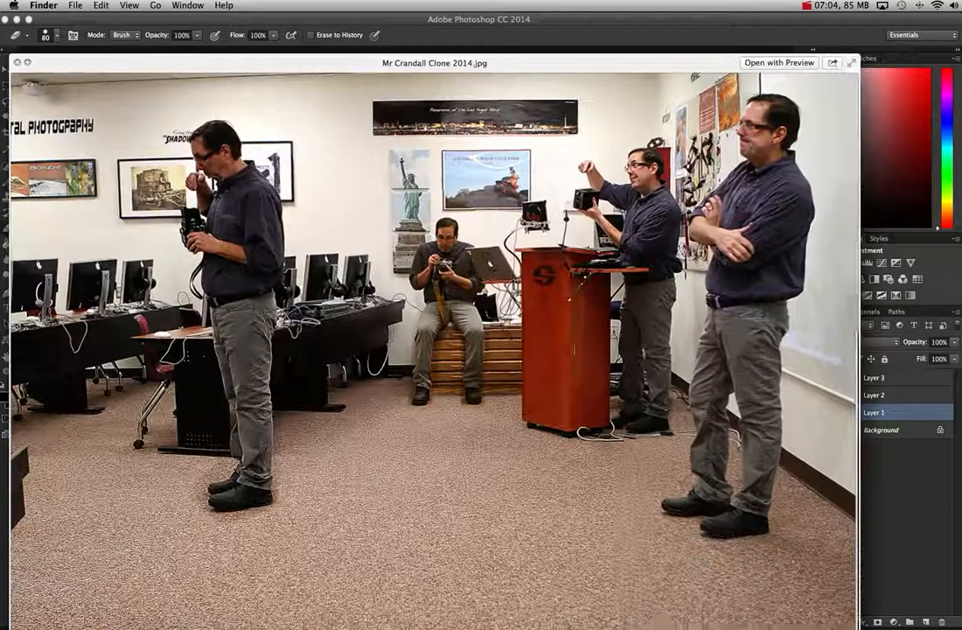
{"action": "key", "text": "space"}
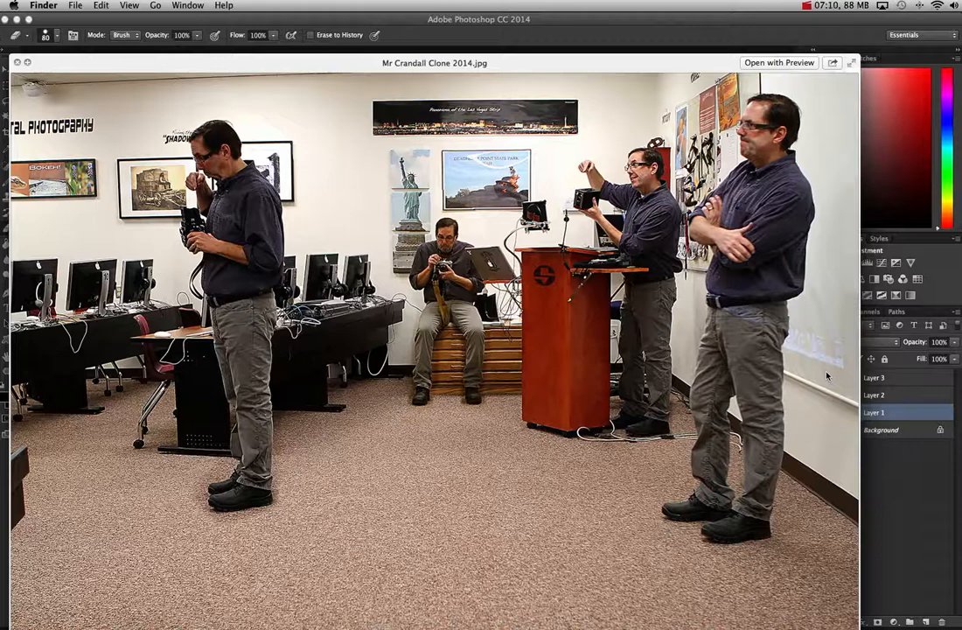
{"action": "key", "text": "space"}
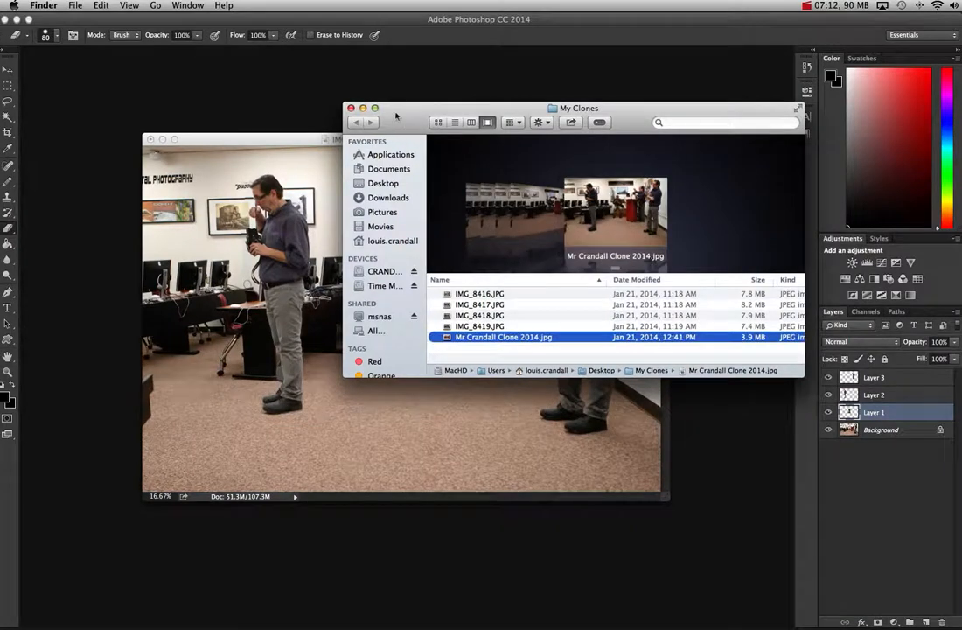
{"action": "left_click", "coordinate": [352, 108]}
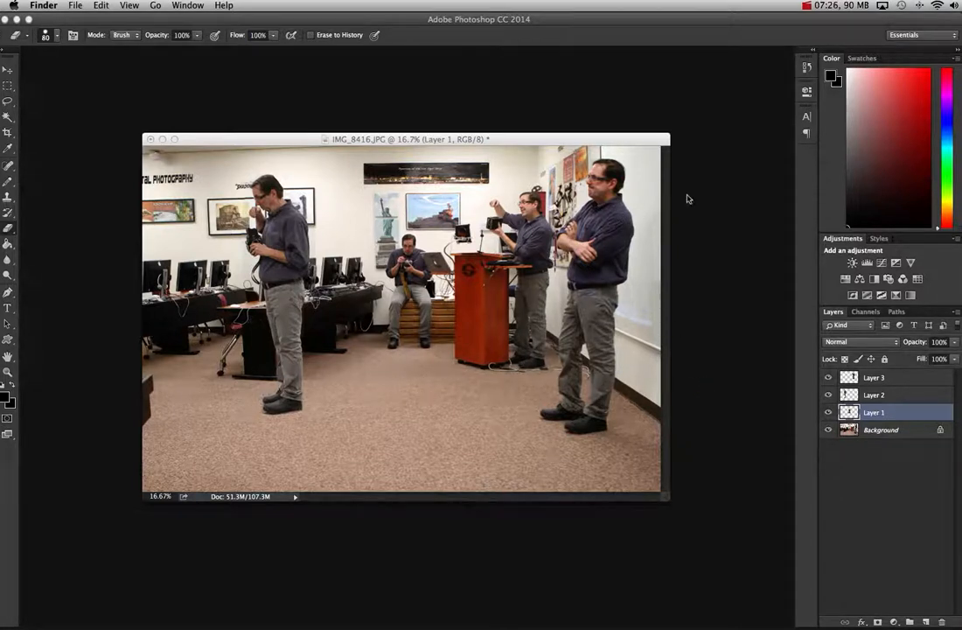
{"action": "left_click", "coordinate": [807, 6]}
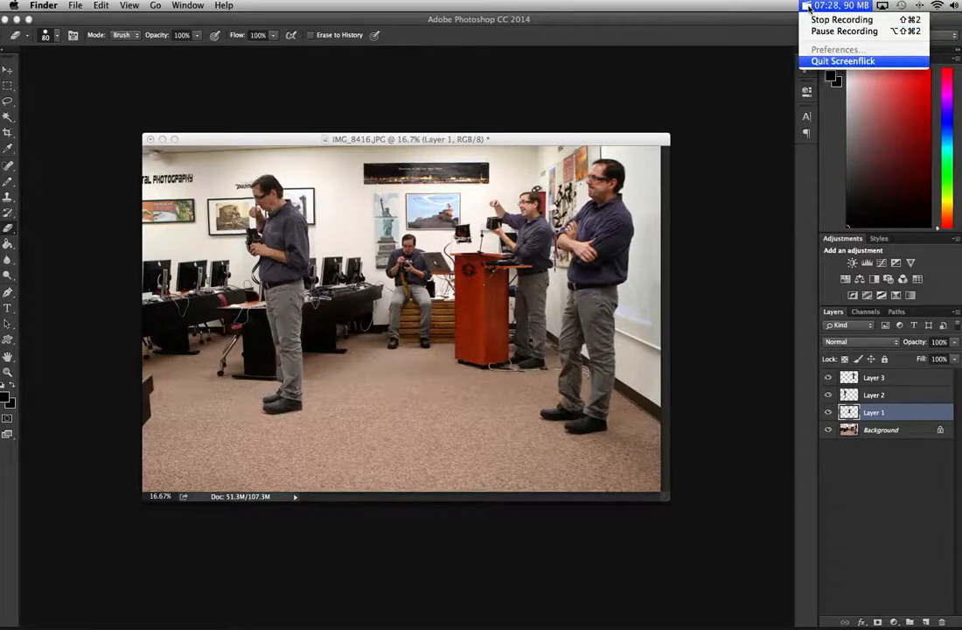